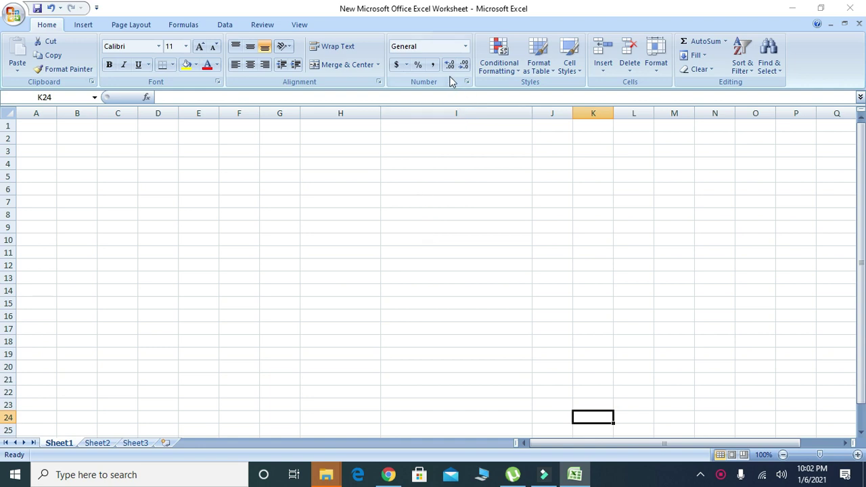
# - Enter the label "general" in cell H9
pyautogui.click(465, 46)
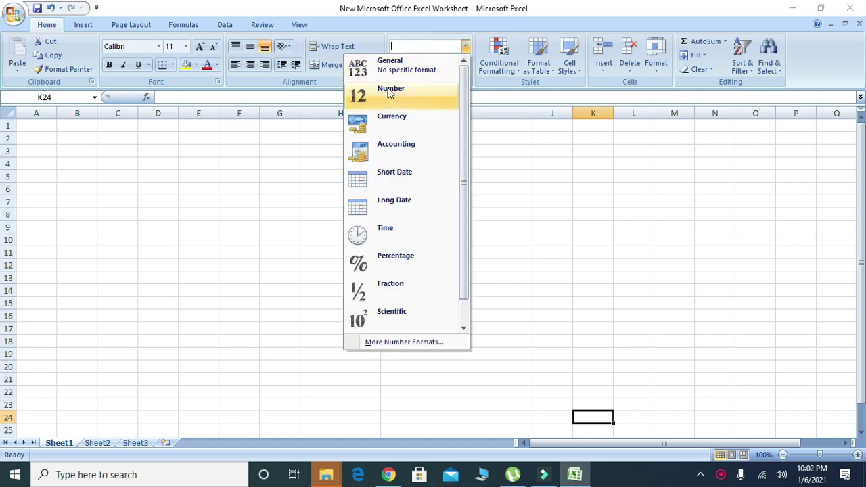
pyautogui.click(333, 236)
pyautogui.moveTo(338, 227); pyautogui.dragTo(340, 219)
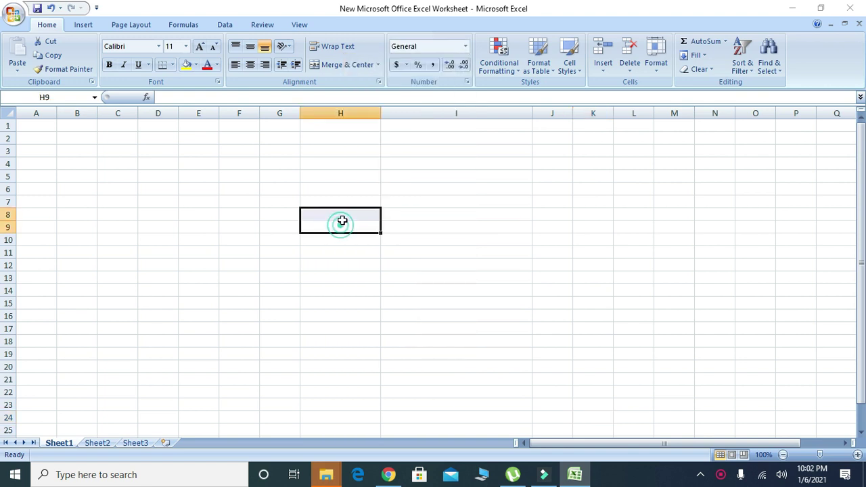
pyautogui.write('ge')
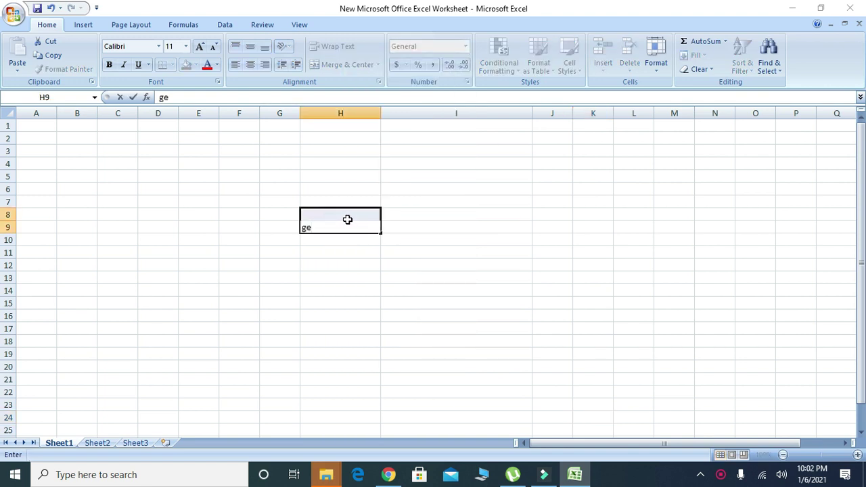
pyautogui.write('neral')
pyautogui.press('Return')
# - Enter 100 in cell I9 and the text "abc" in cell J9 as general-format samples
pyautogui.click(405, 251)
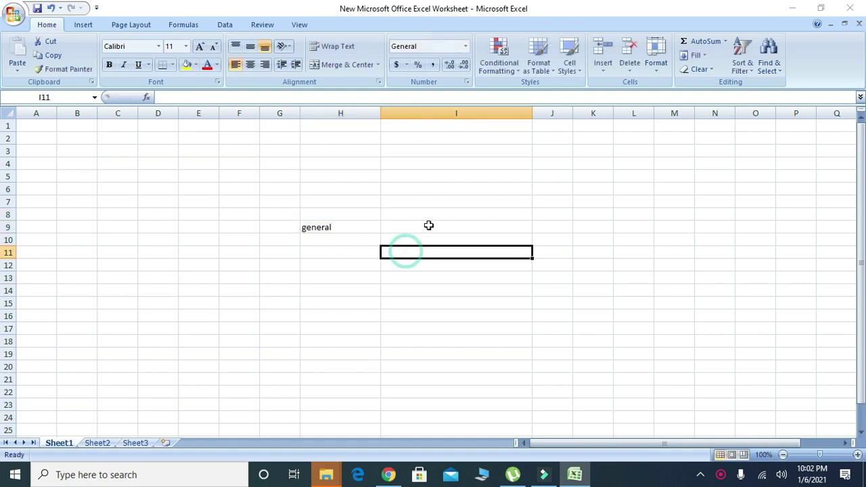
pyautogui.click(430, 229)
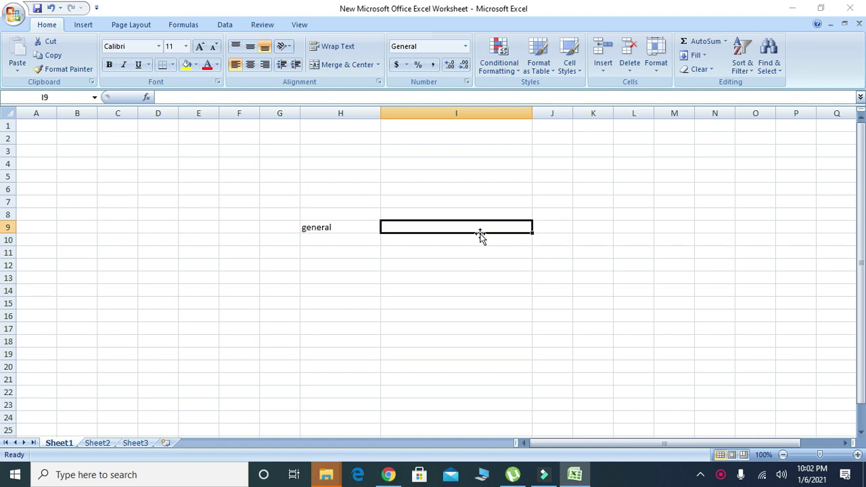
pyautogui.write('100')
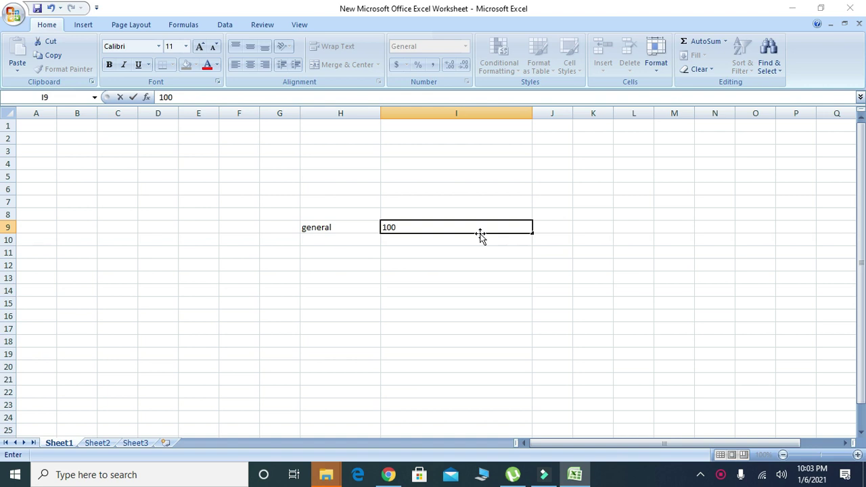
pyautogui.press('Tab')
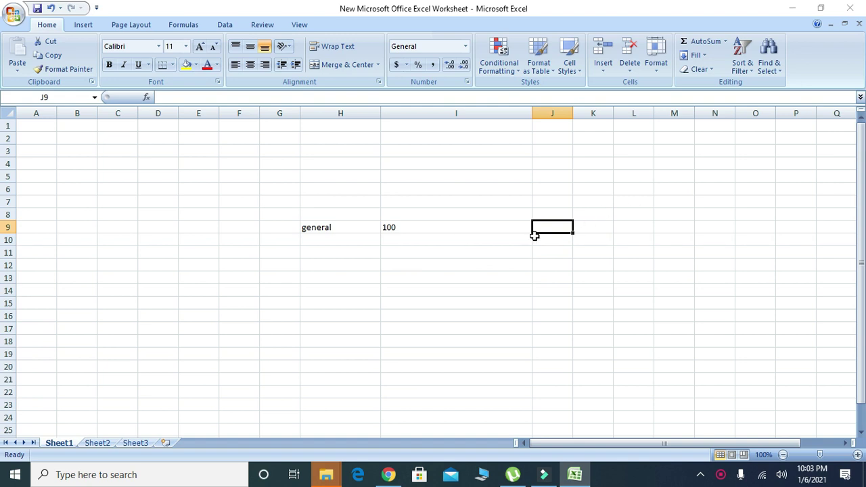
pyautogui.write('abc')
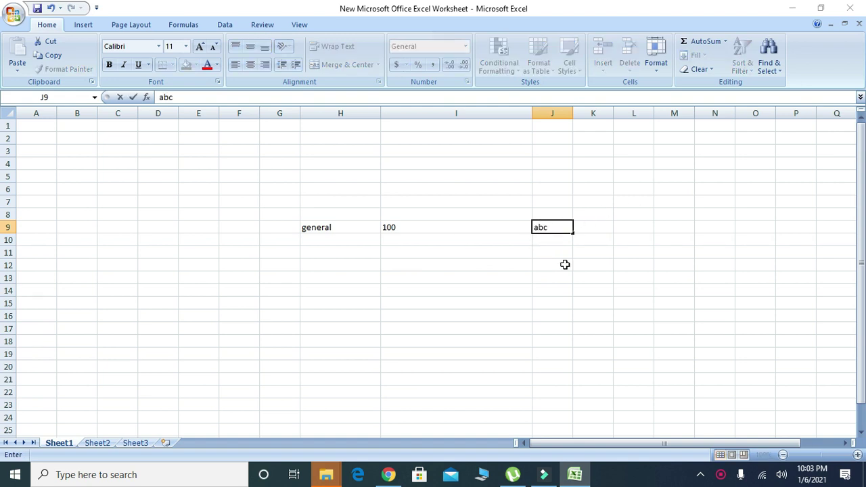
pyautogui.click(564, 265)
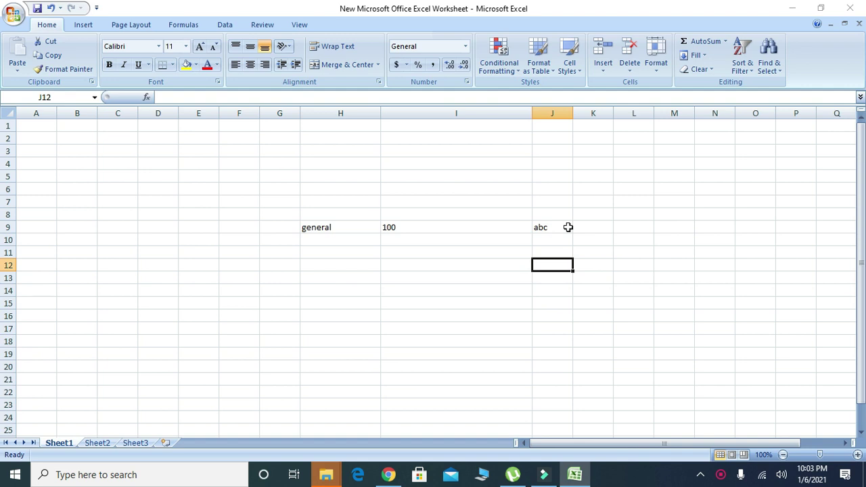
# - Enter the label "number" in cell H10 and the value 1000 beside it in I10
pyautogui.click(359, 249)
pyautogui.click(359, 239)
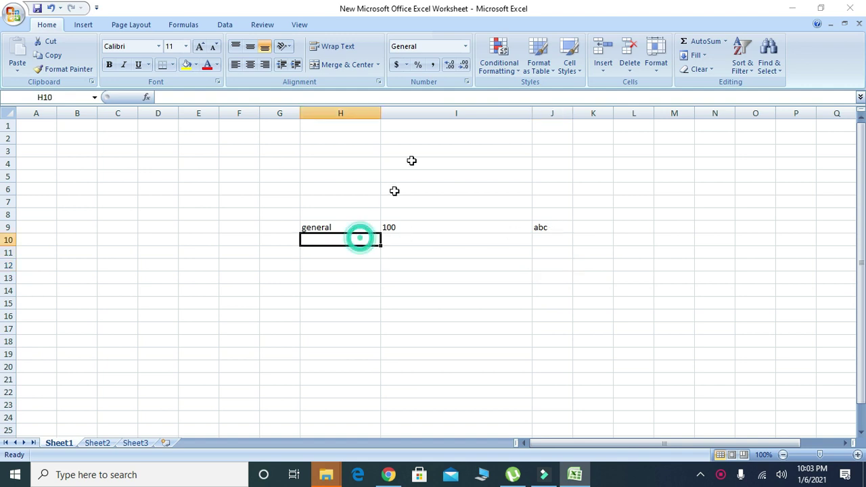
pyautogui.click(467, 47)
pyautogui.click(506, 251)
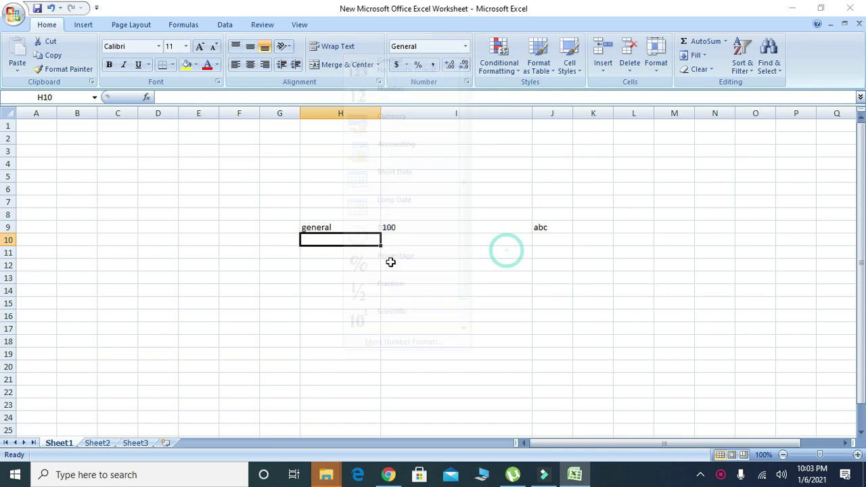
pyautogui.write('number')
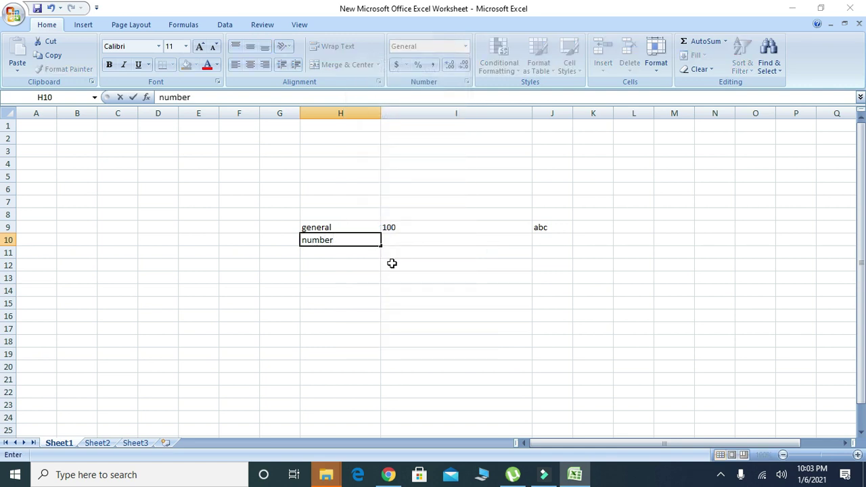
pyautogui.press('Tab')
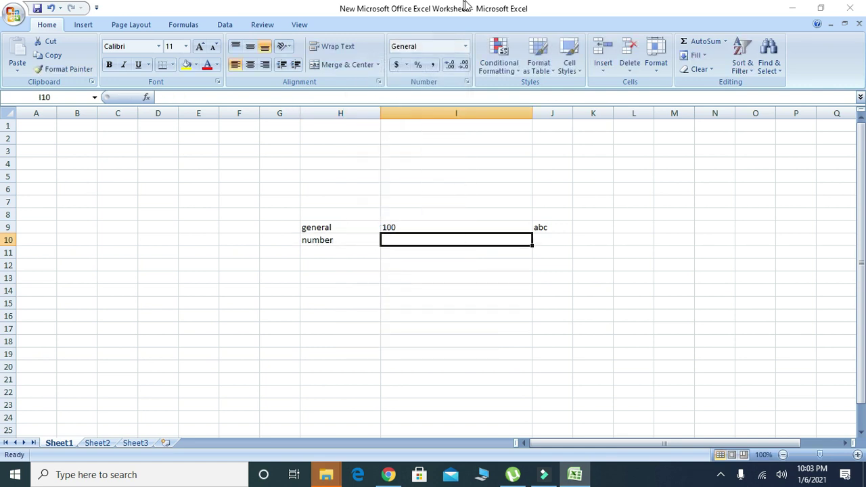
pyautogui.write('1000')
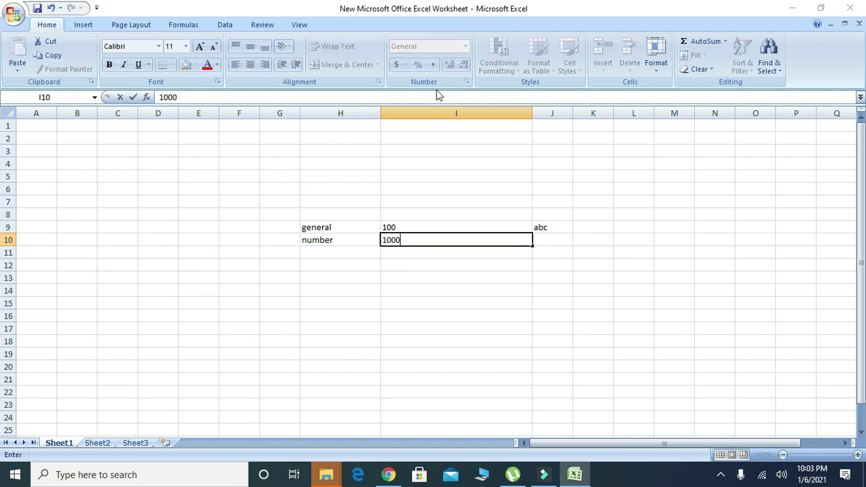
pyautogui.click(500, 288)
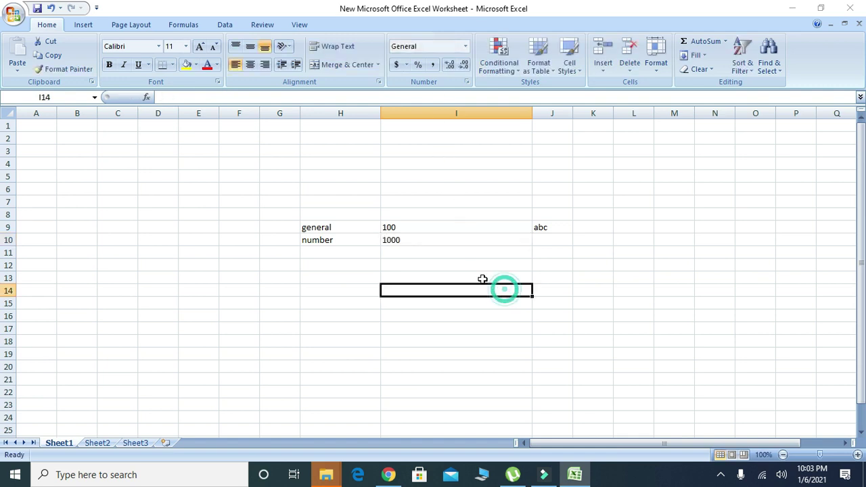
# - Apply the Number format to the value in cell I10
pyautogui.click(437, 241)
pyautogui.click(465, 46)
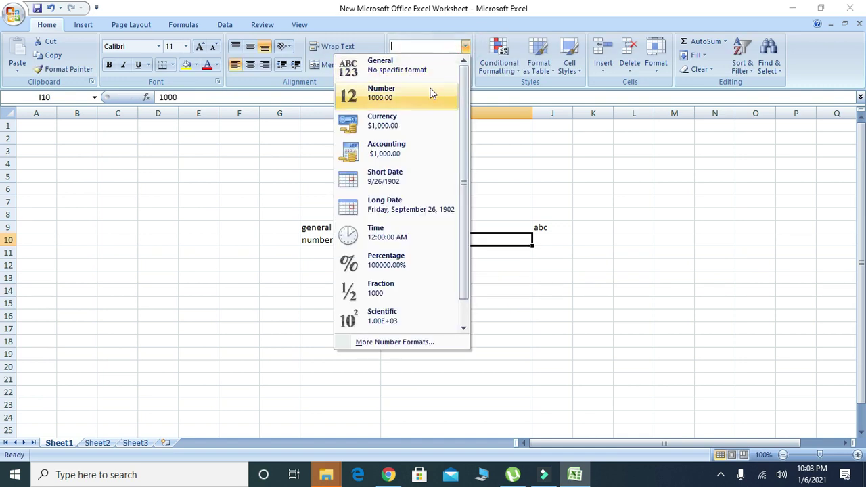
pyautogui.click(401, 94)
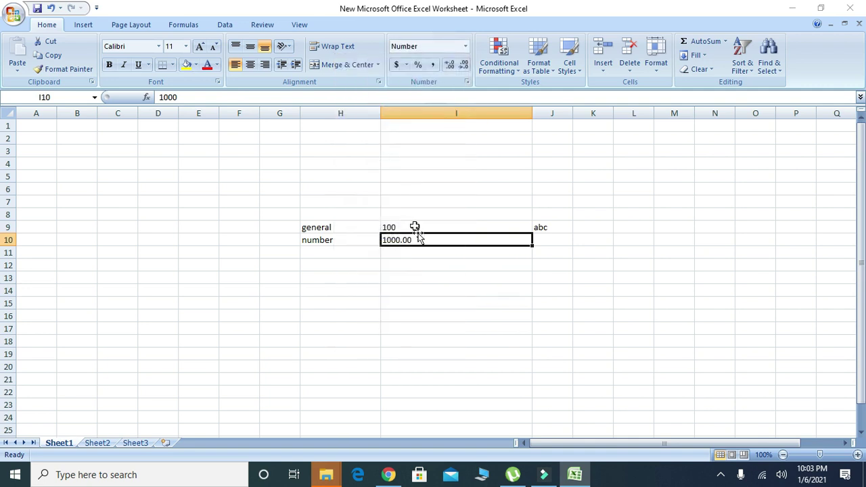
# - Compare the number formats of cells I9 and I10 and review the available formats
pyautogui.click(414, 251)
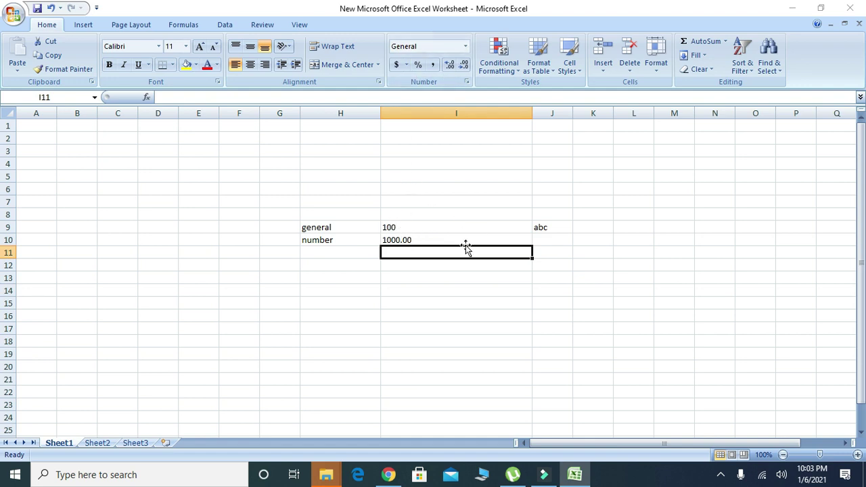
pyautogui.click(410, 239)
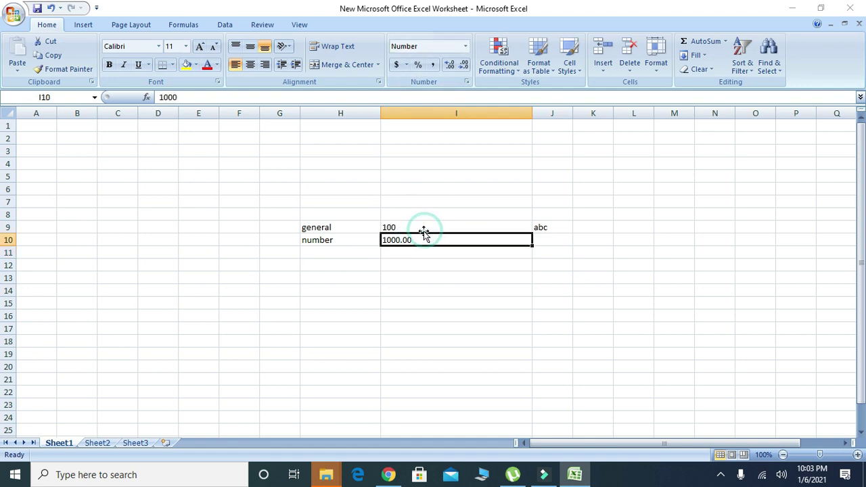
pyautogui.click(414, 228)
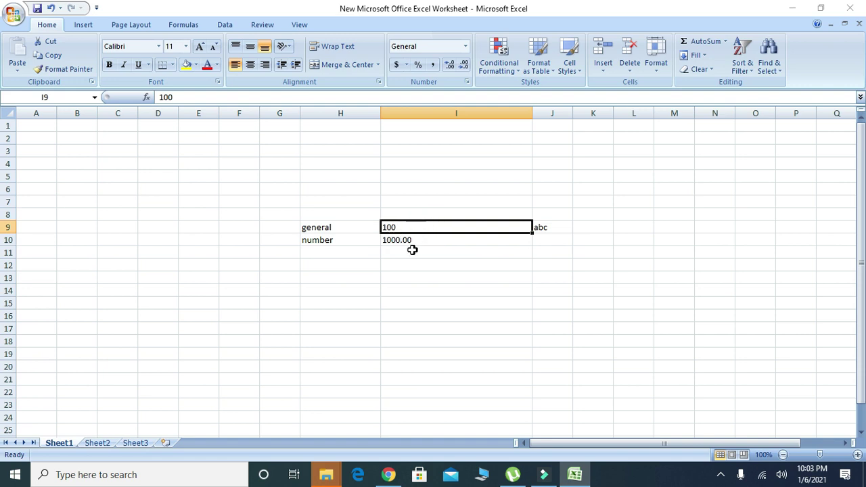
pyautogui.click(405, 241)
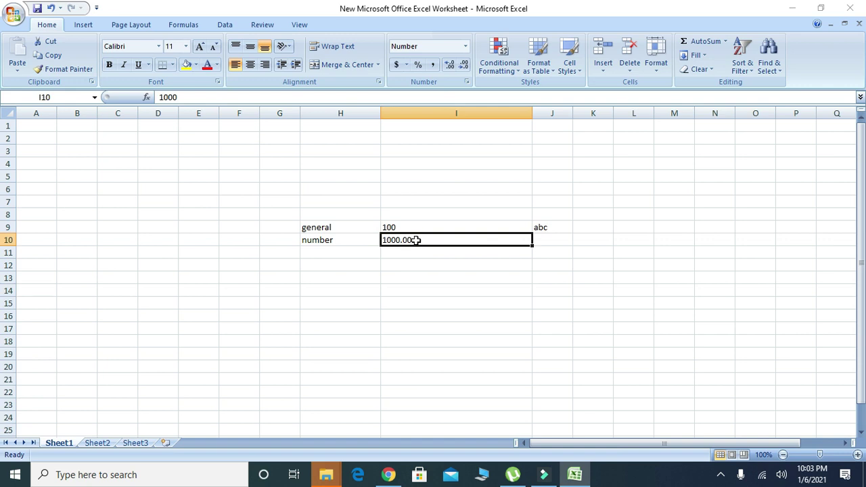
pyautogui.click(466, 46)
pyautogui.click(528, 290)
# - Enter the label "currency" in cell H11
pyautogui.click(338, 253)
pyautogui.click(466, 46)
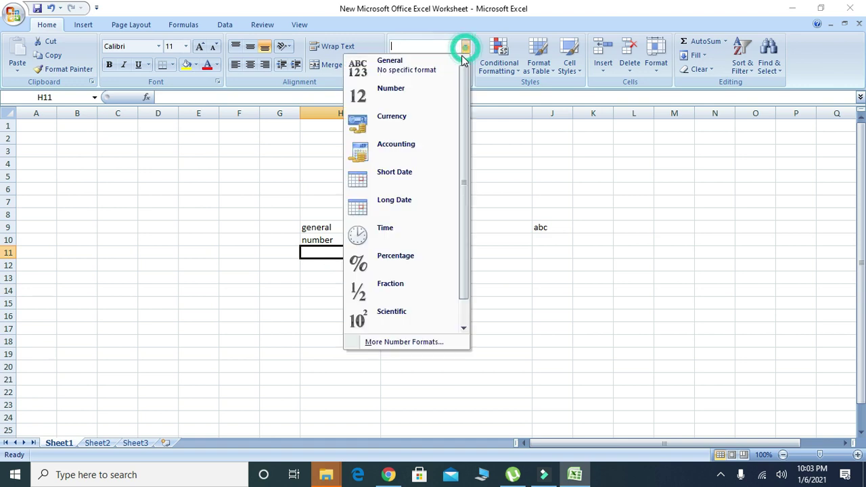
pyautogui.click(499, 255)
pyautogui.write('currency')
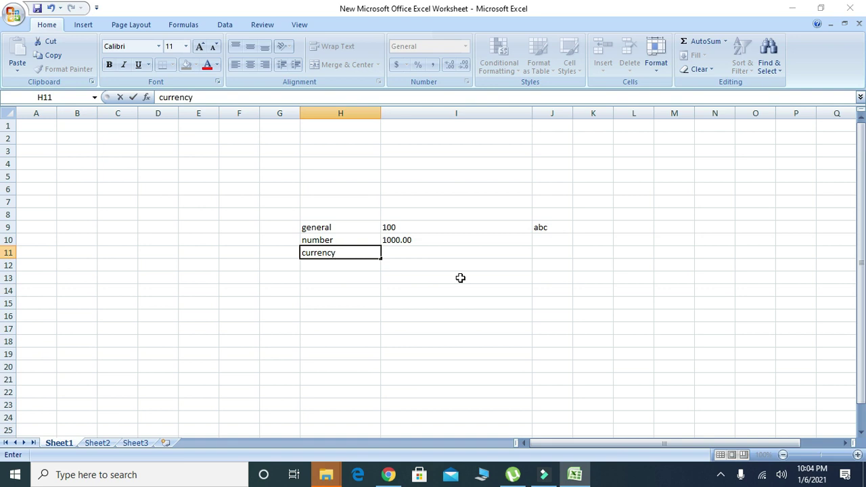
pyautogui.press('Tab')
# - Format cell I11 as Currency and enter 1000 in it
pyautogui.click(465, 46)
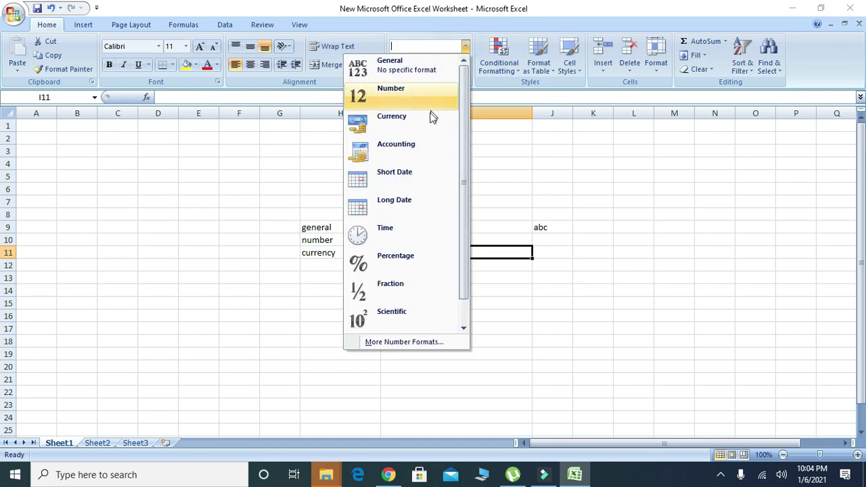
pyautogui.click(427, 118)
pyautogui.write('1000')
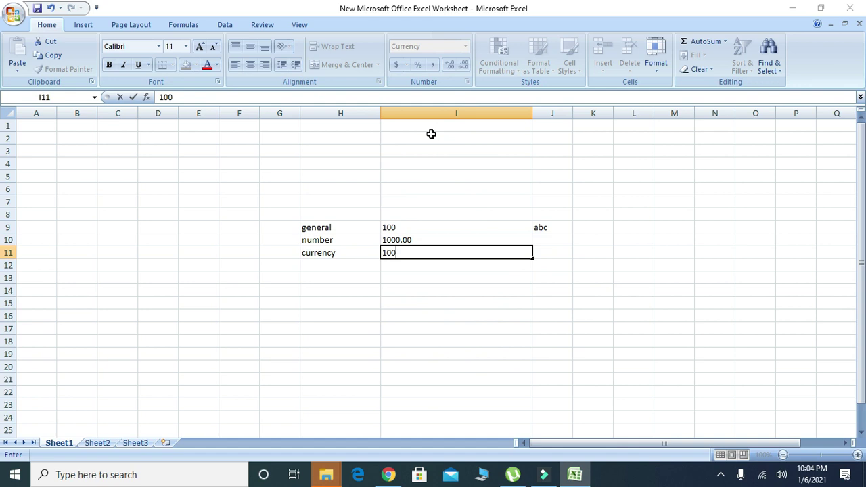
pyautogui.click(559, 290)
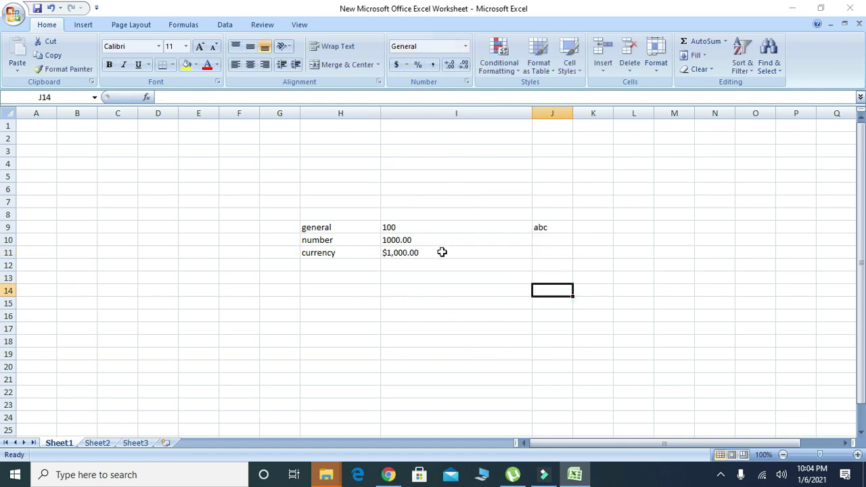
# - Enter the label "accounting" in cell H12, correcting its spelling
pyautogui.click(324, 265)
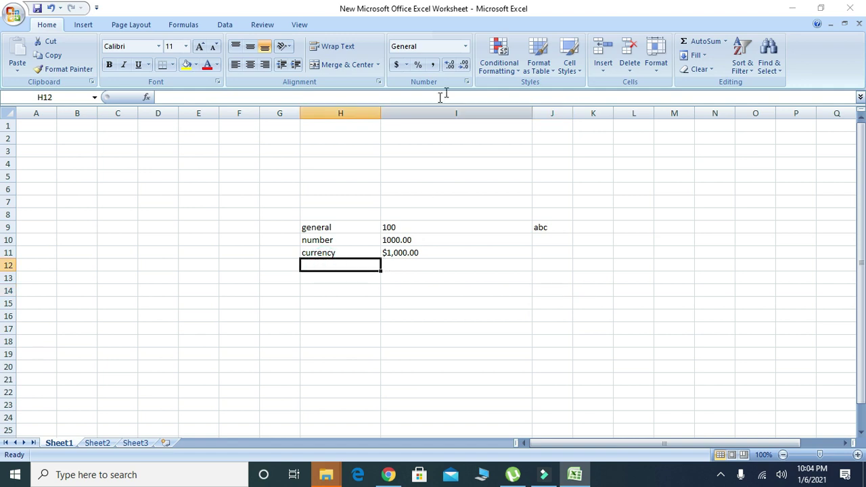
pyautogui.click(465, 46)
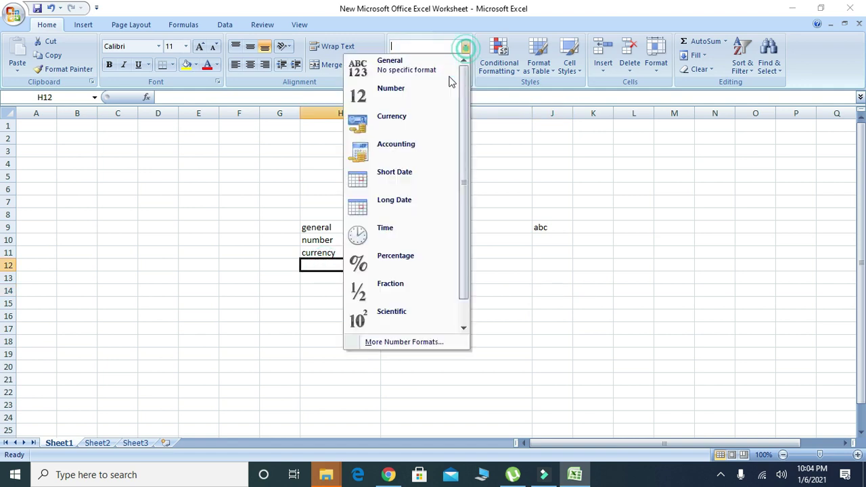
pyautogui.click(524, 250)
pyautogui.write('a')
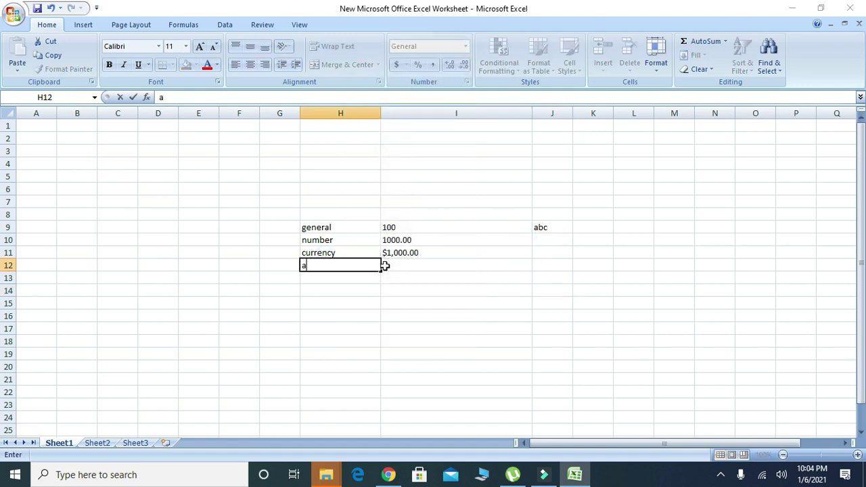
pyautogui.write('cchounting')
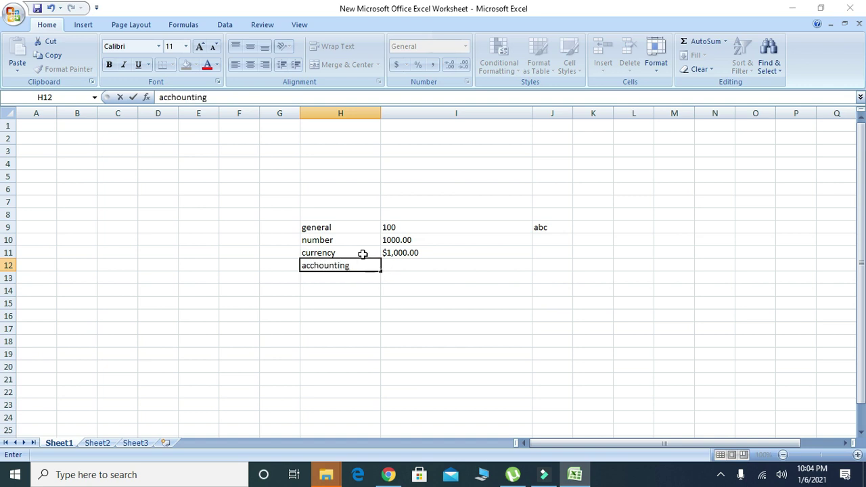
pyautogui.press('BackSpace')
pyautogui.press('BackSpace')
pyautogui.press('BackSpace')
pyautogui.press('BackSpace')
pyautogui.press('BackSpace')
pyautogui.press('BackSpace')
pyautogui.press('BackSpace')
pyautogui.press('BackSpace')
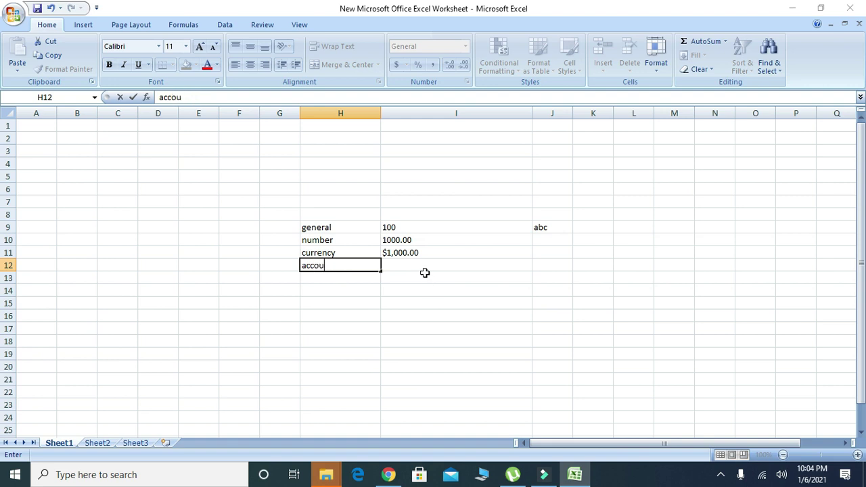
pyautogui.write('ounting')
pyautogui.press('Tab')
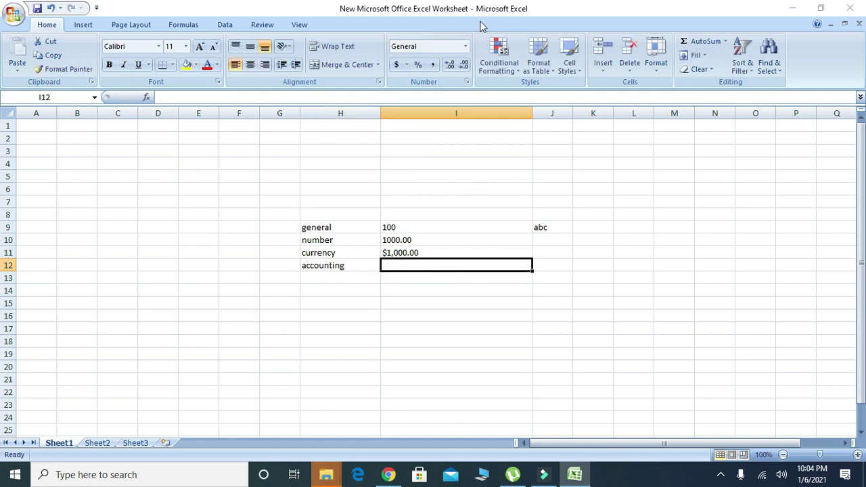
# - Format cell I12 as Accounting and enter 1000 in it
pyautogui.click(465, 46)
pyautogui.click(414, 148)
pyautogui.write('1000')
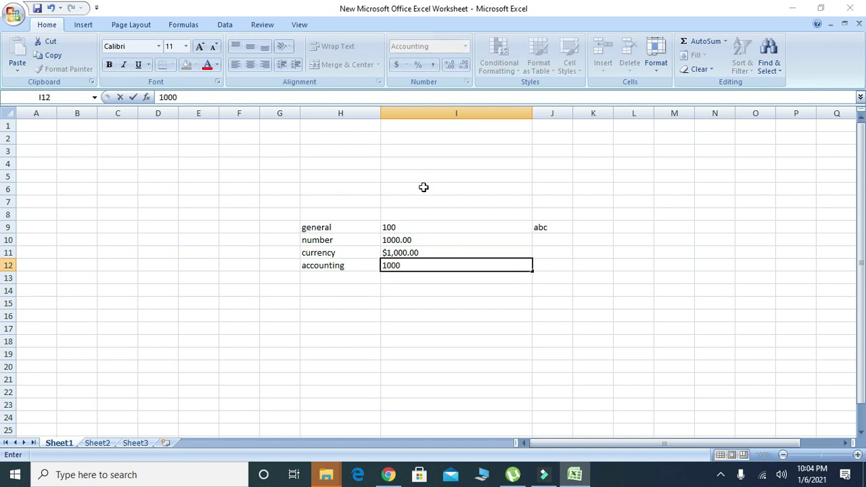
pyautogui.click(547, 288)
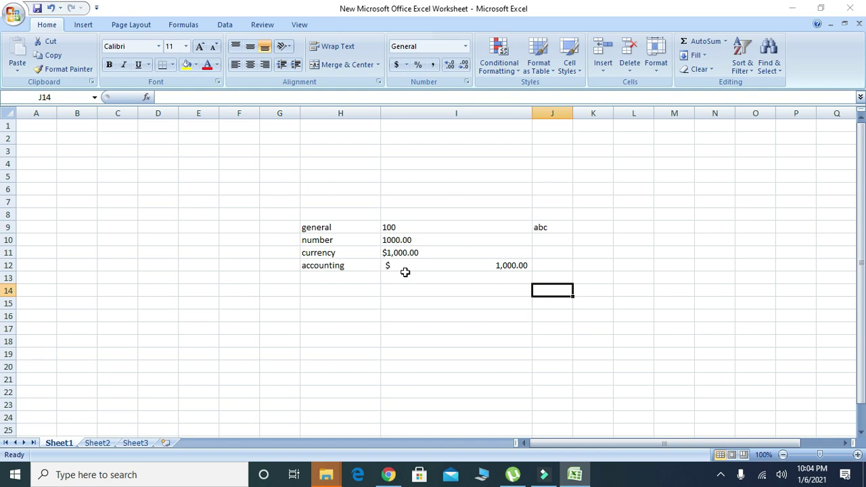
pyautogui.click(329, 274)
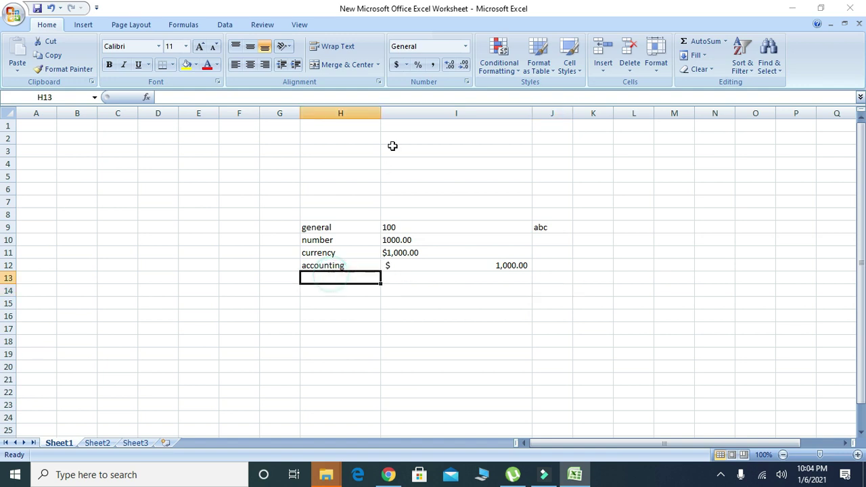
# - Enter the label "short date" in cell H13
pyautogui.click(465, 47)
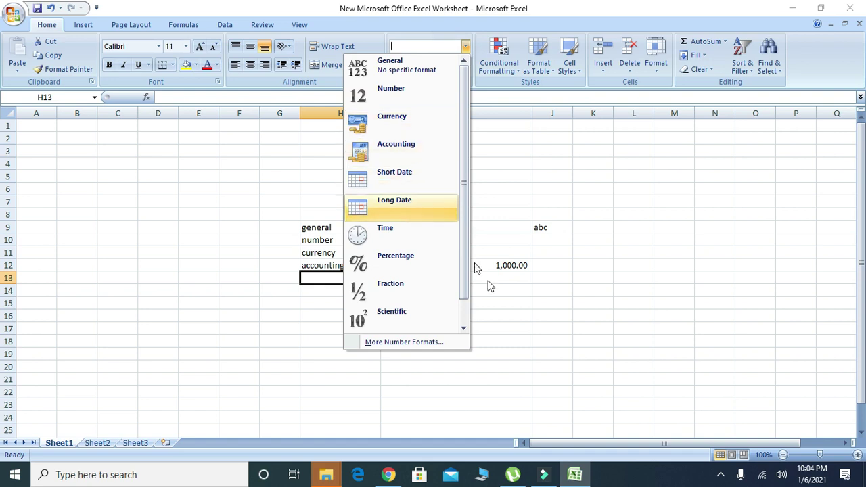
pyautogui.click(498, 303)
pyautogui.write('sh')
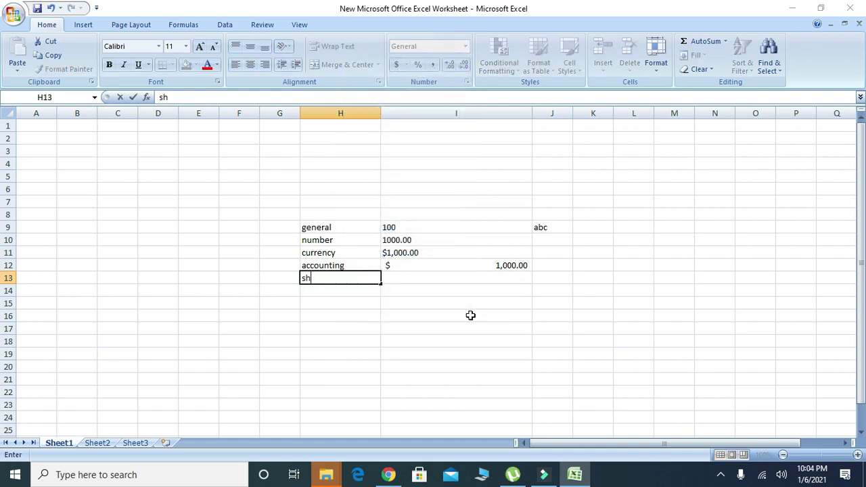
pyautogui.write('ort dat')
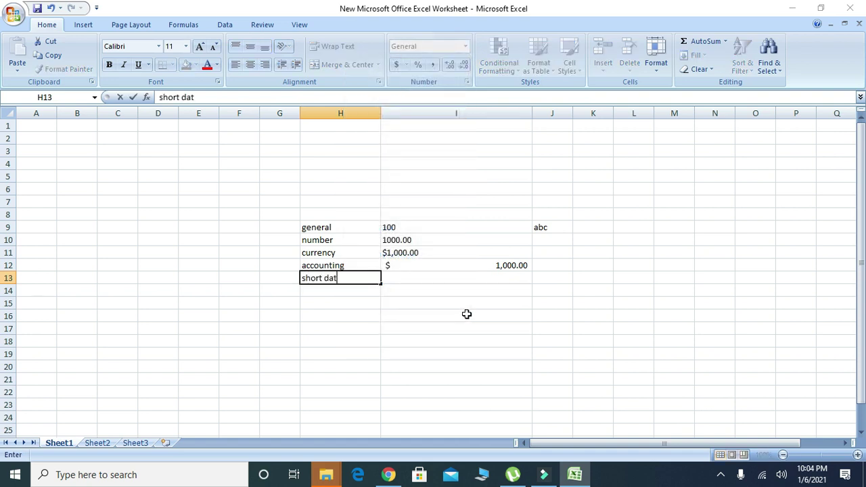
pyautogui.press('Tab')
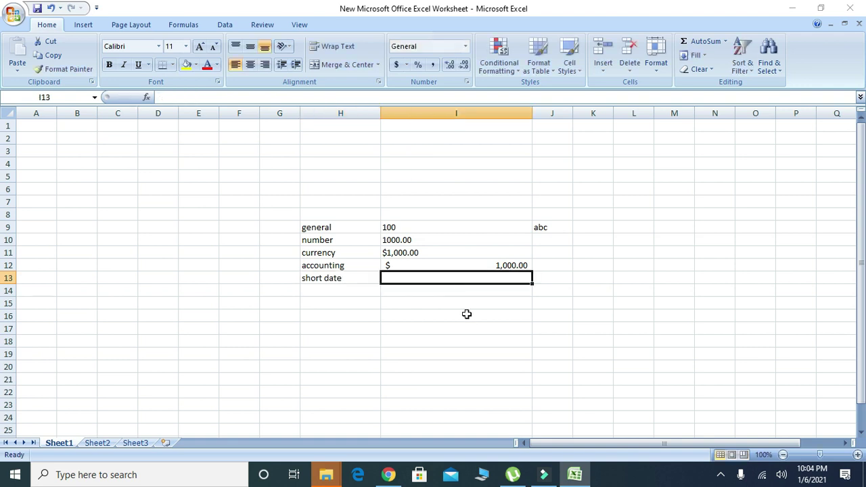
# - Enter the label "long date" in cell H14
pyautogui.click(329, 290)
pyautogui.write('long da')
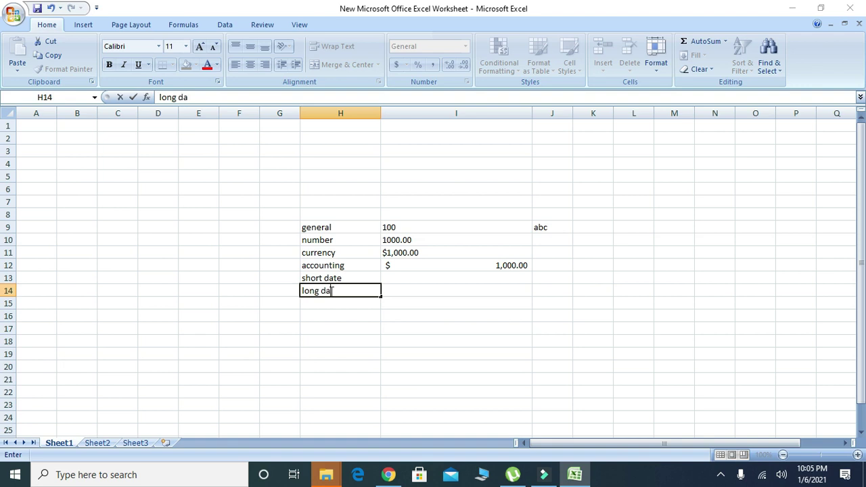
pyautogui.write('te')
pyautogui.press('Tab')
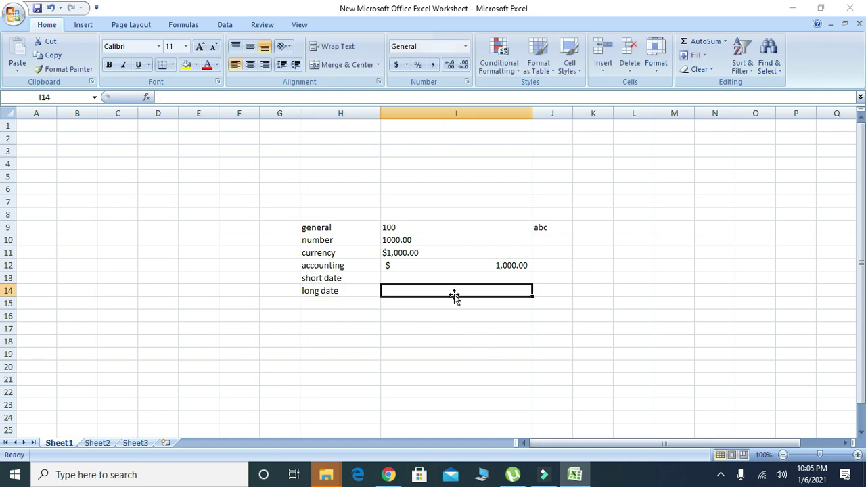
# - Enter the date 1-6-2021 in cell I13
pyautogui.click(452, 279)
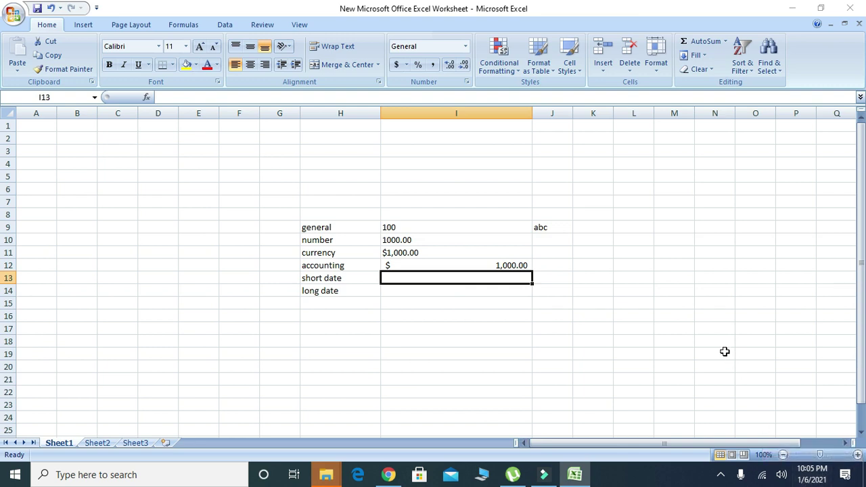
pyautogui.write('1-6-2021')
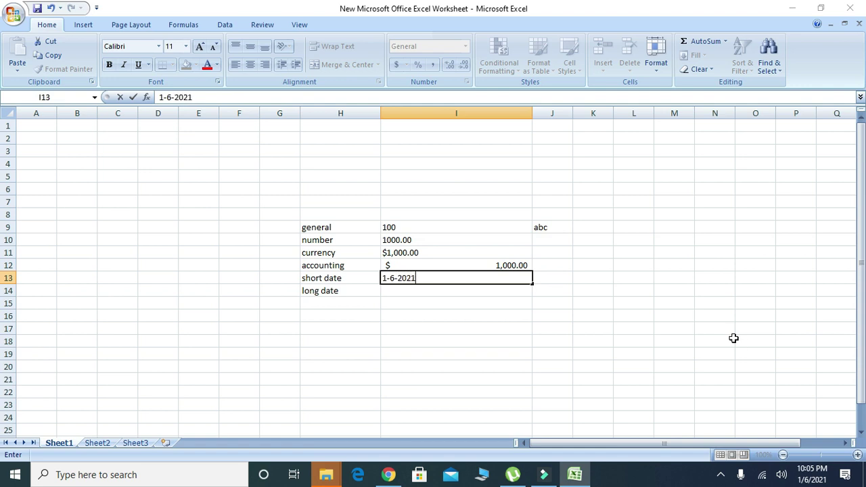
pyautogui.click(443, 289)
# - Copy the date from cell I13 into cell I14
pyautogui.click(422, 278)
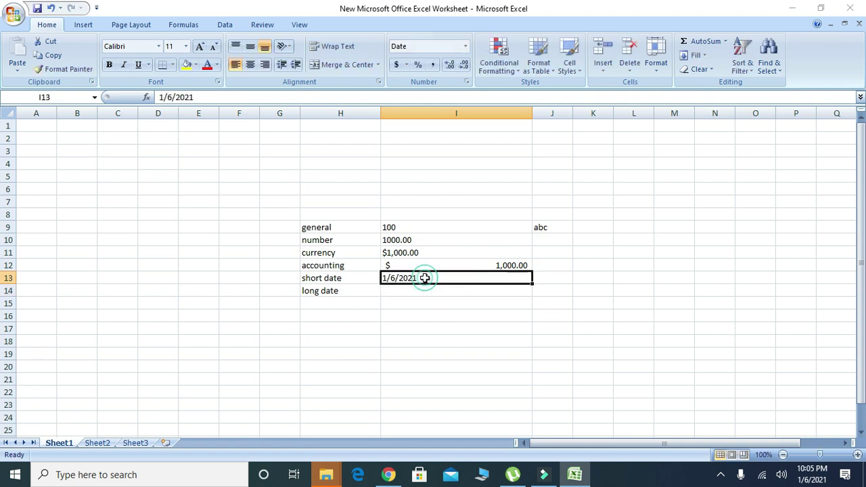
pyautogui.hotkey('ctrl', 'c')
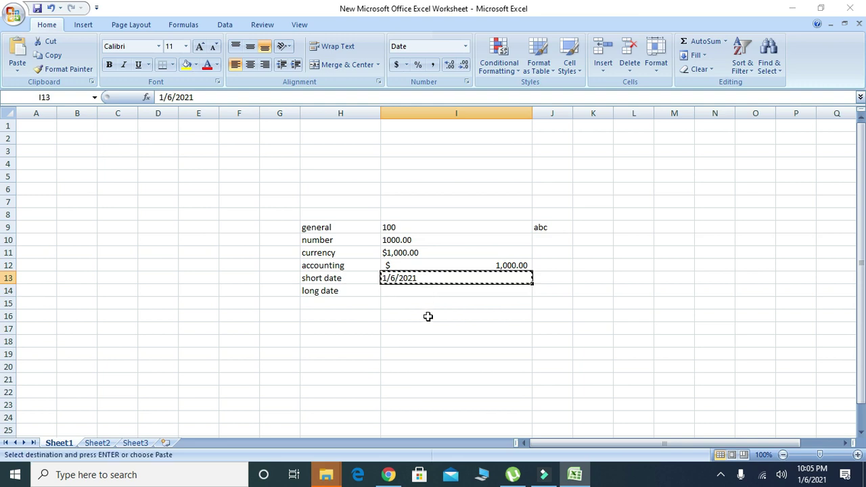
pyautogui.click(420, 294)
pyautogui.hotkey('ctrl', 'v')
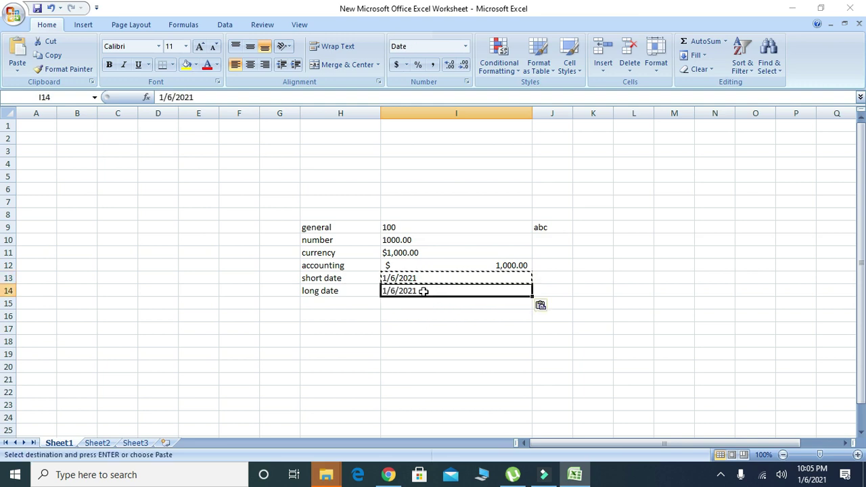
pyautogui.click(568, 302)
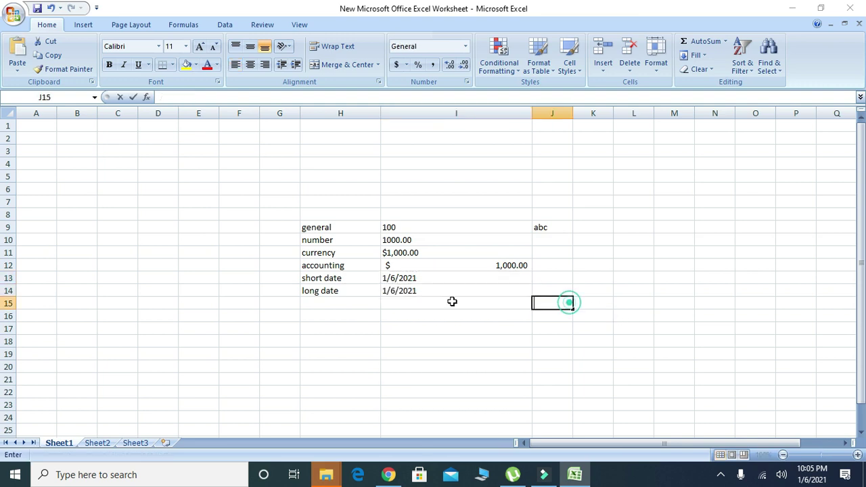
# - Apply the Long Date format to cell I14
pyautogui.click(420, 288)
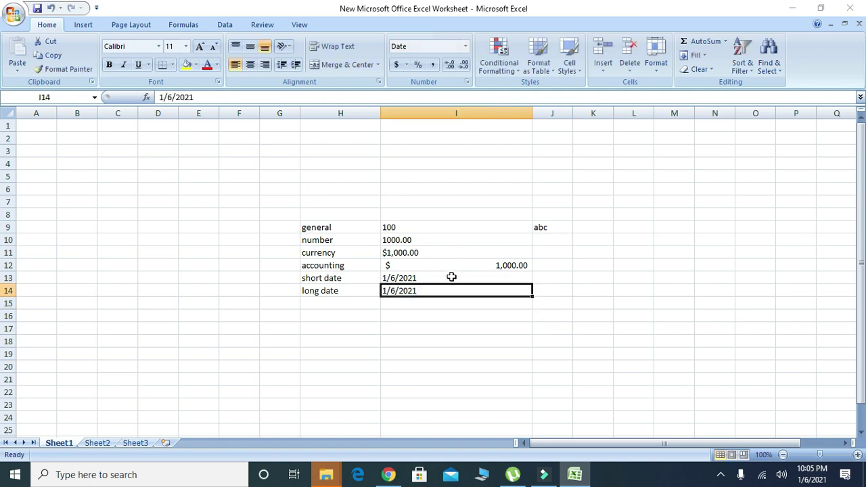
pyautogui.click(465, 46)
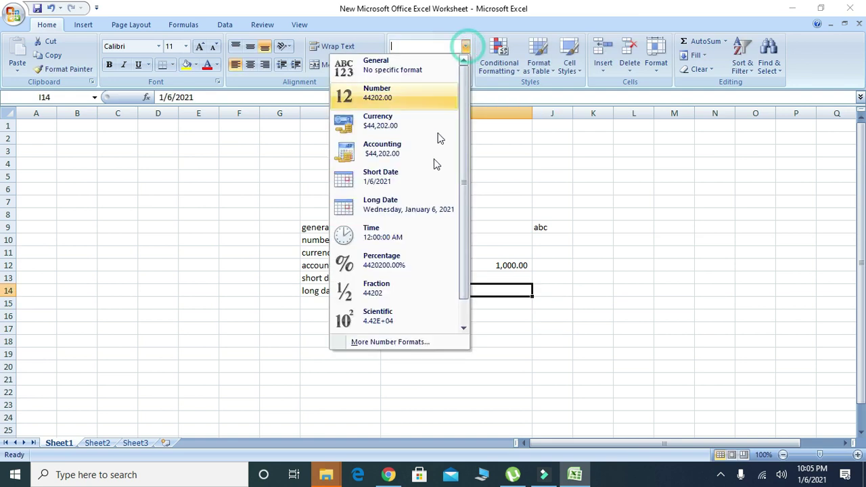
pyautogui.click(413, 205)
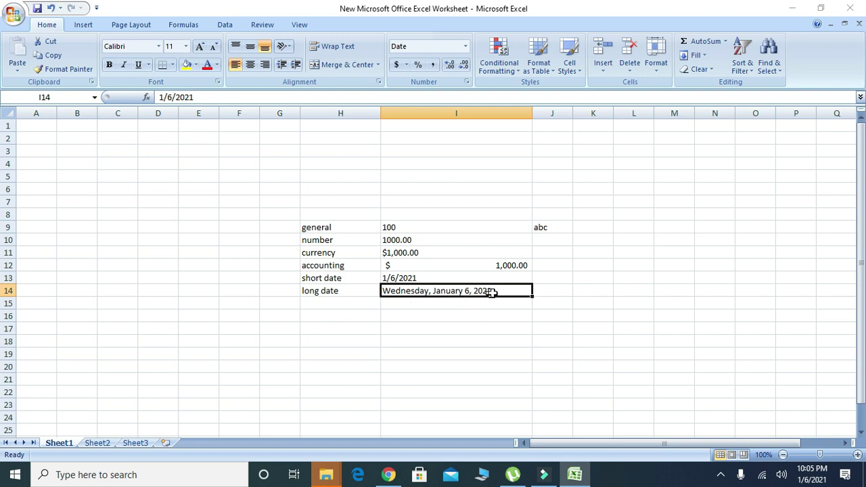
# - Try the Long Date format on cell I13 and return the cell to Short Date
pyautogui.click(412, 278)
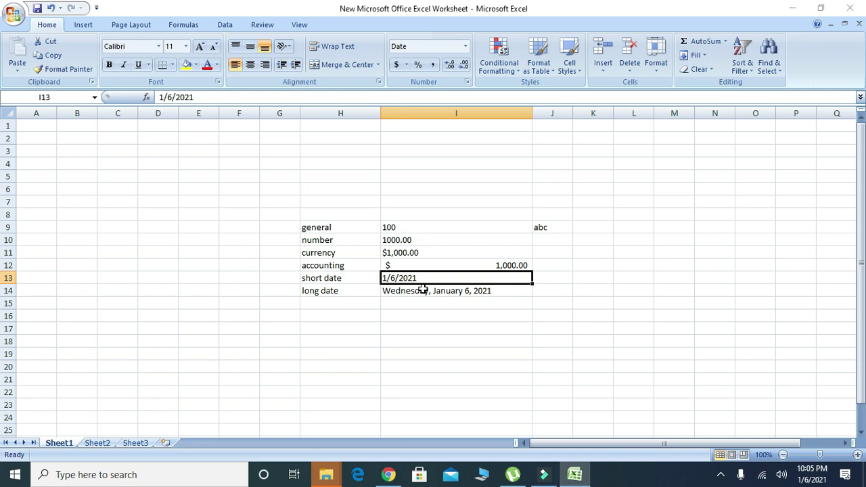
pyautogui.click(465, 46)
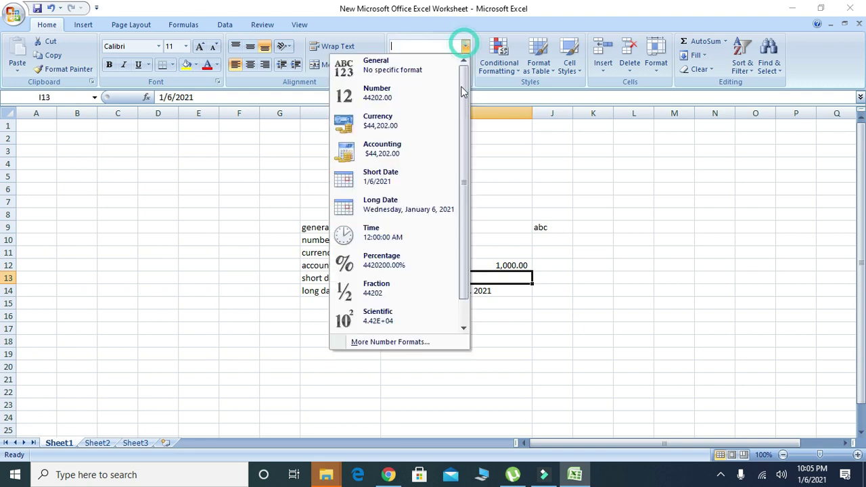
pyautogui.click(409, 206)
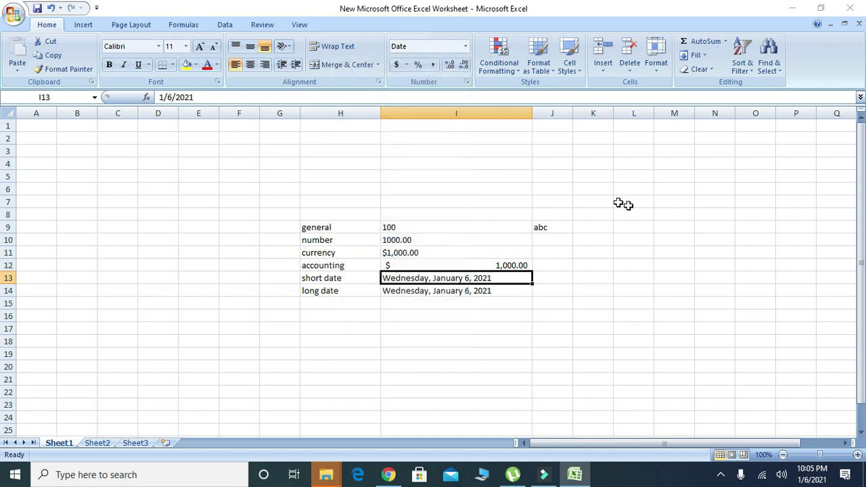
pyautogui.click(465, 46)
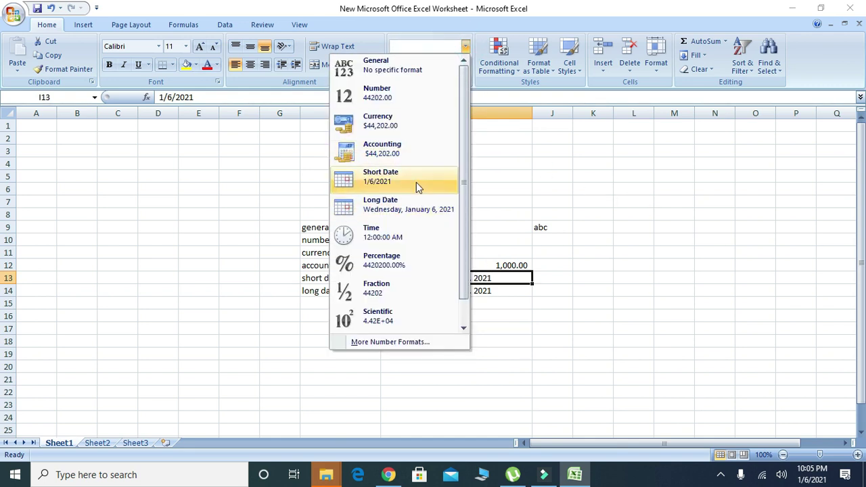
pyautogui.click(416, 182)
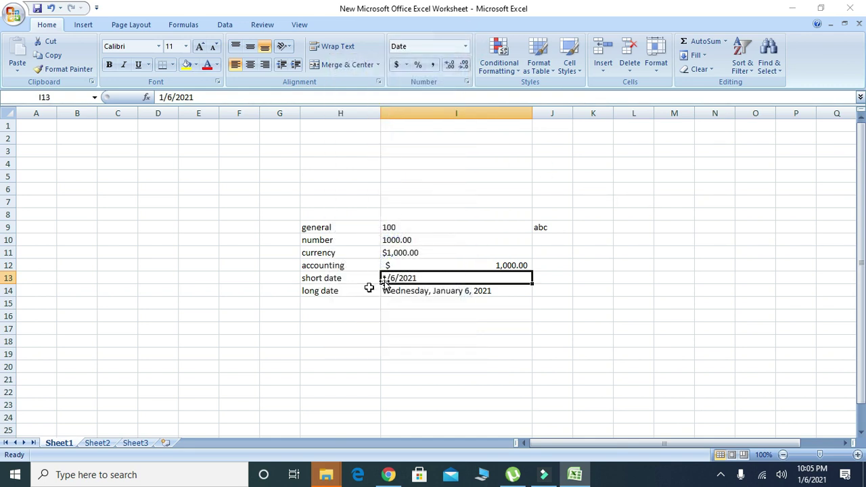
# - Enter the label "time" in cell H15
pyautogui.click(331, 303)
pyautogui.click(465, 46)
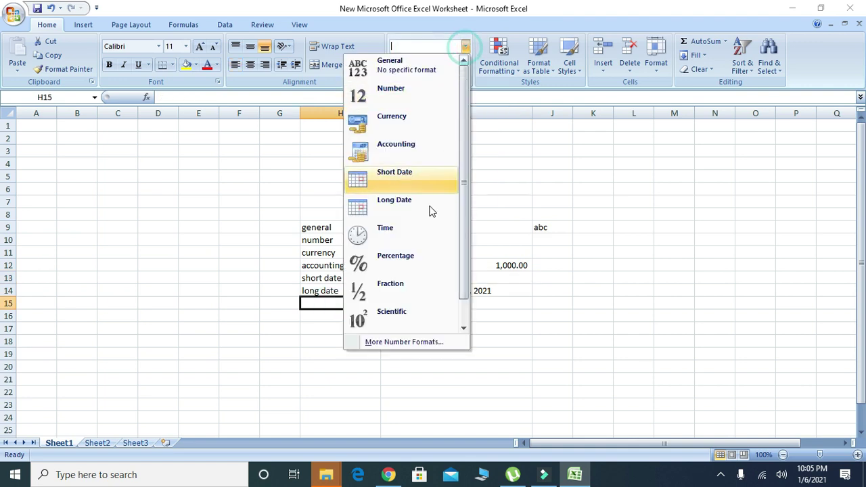
pyautogui.press('Escape')
pyautogui.write('time')
pyautogui.press('Tab')
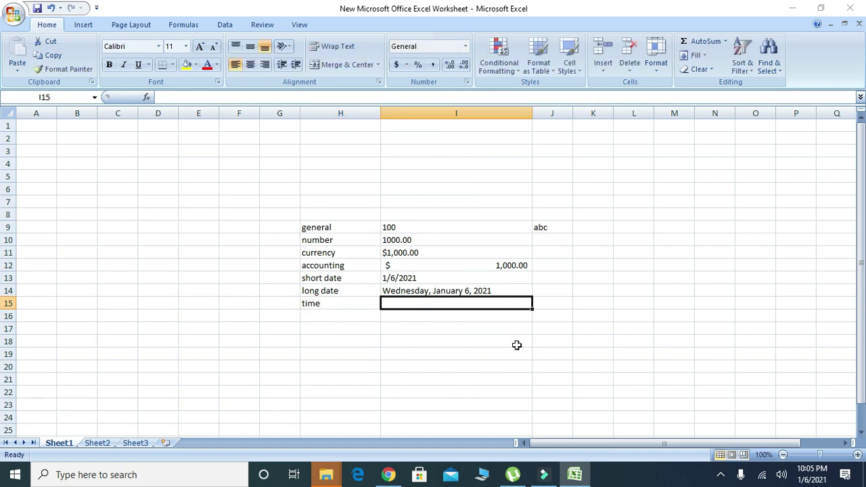
# - Format cell I15 as Time, and enter 12 in both I15 and the unformatted cell J15
pyautogui.click(466, 48)
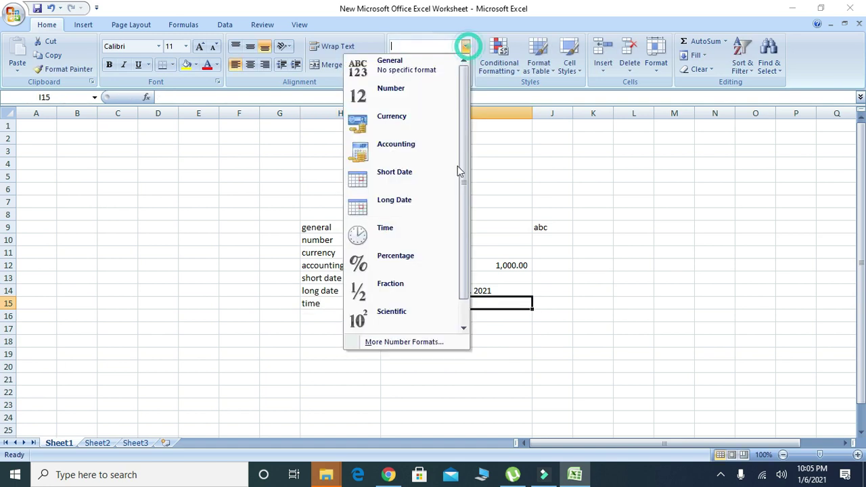
pyautogui.click(423, 233)
pyautogui.write('12')
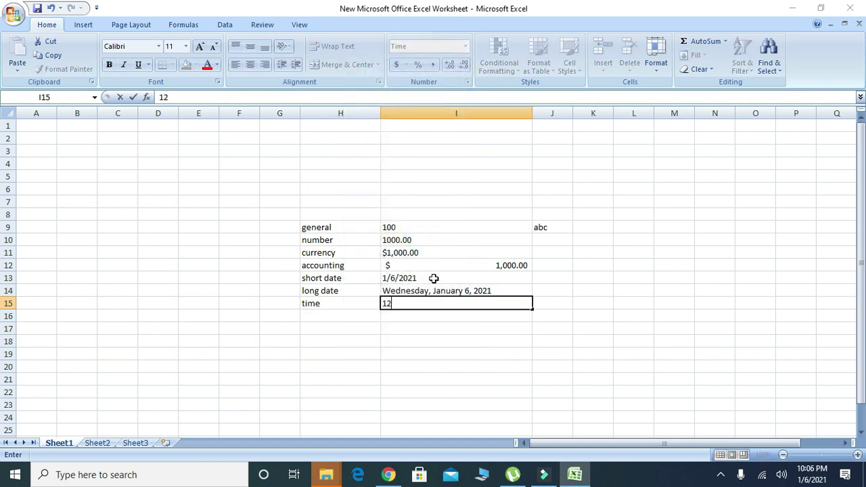
pyautogui.click(569, 304)
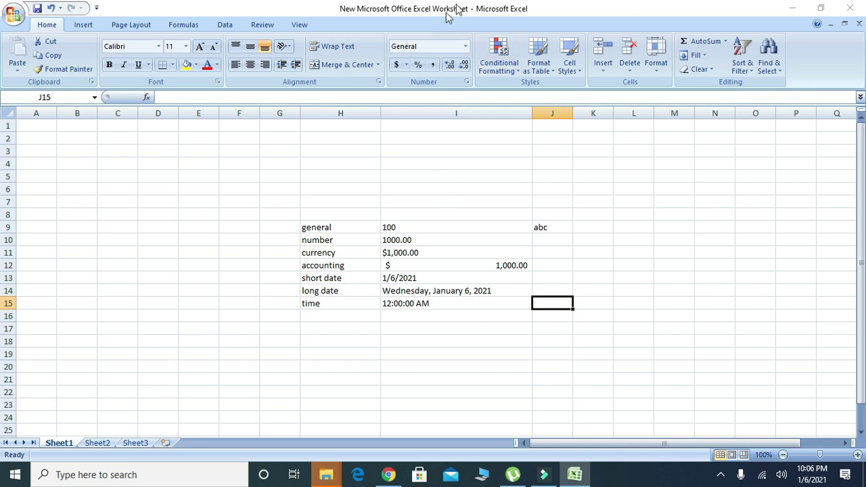
pyautogui.write('12')
pyautogui.click(601, 313)
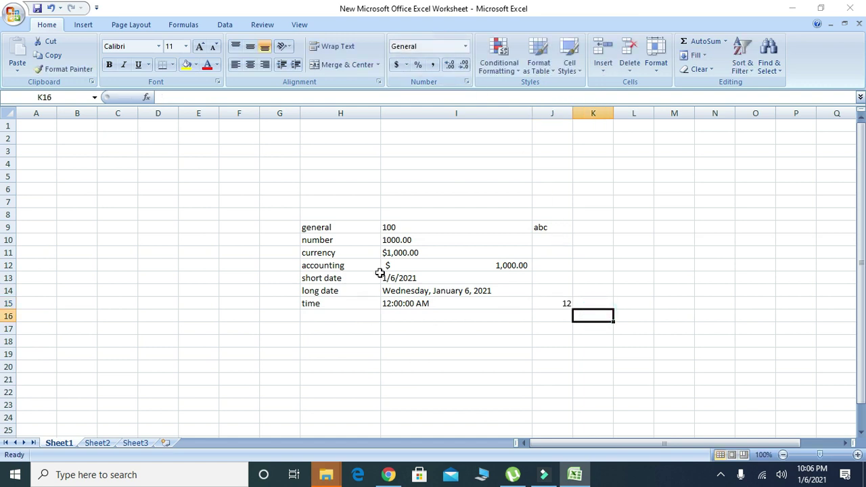
# - Right-align the sample value cells I9 through I27
pyautogui.moveTo(405, 224); pyautogui.dragTo(441, 424)
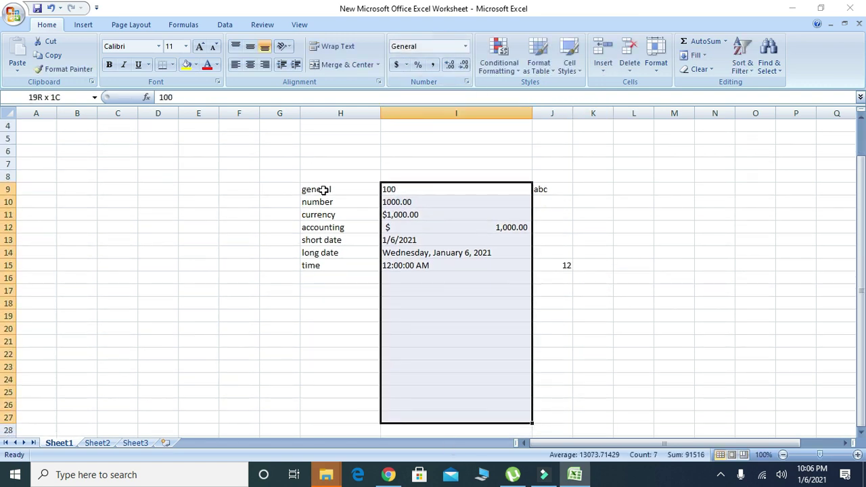
pyautogui.click(264, 64)
# - Enter the label "percentage" in cell H16
pyautogui.click(305, 276)
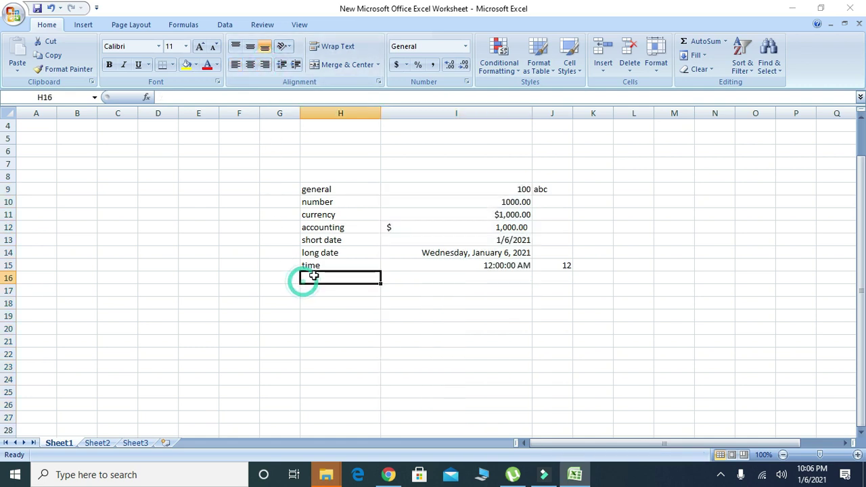
pyautogui.click(466, 46)
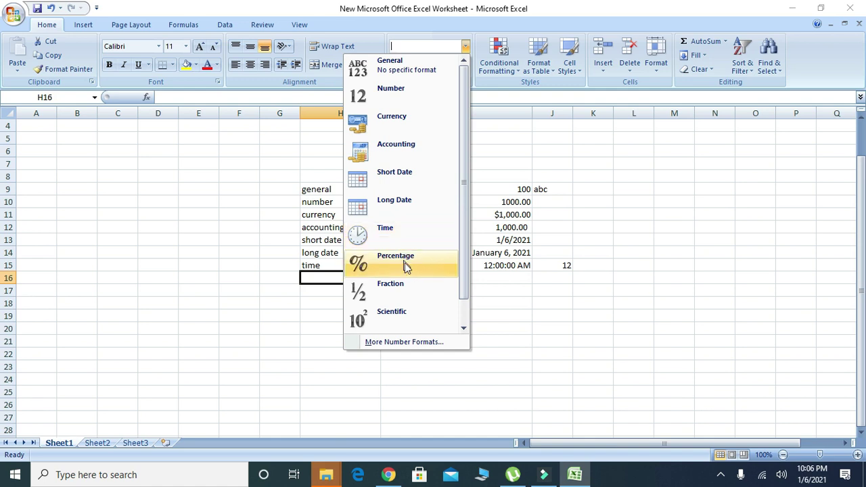
pyautogui.click(500, 342)
pyautogui.write('p')
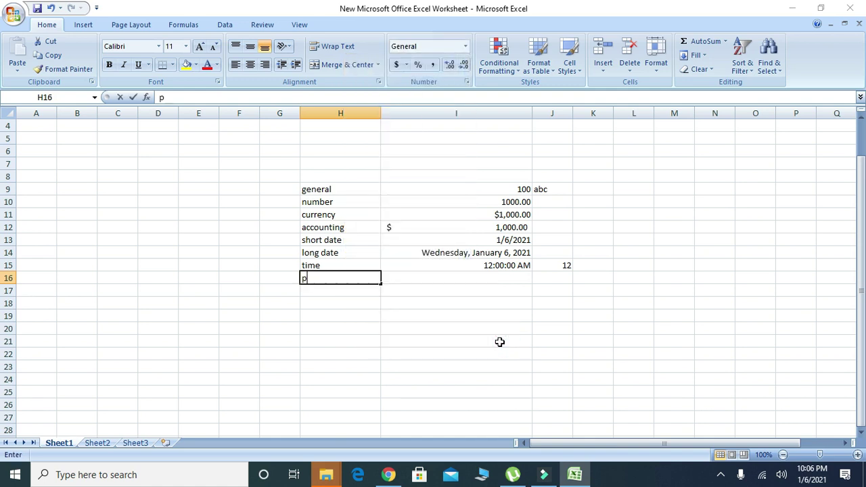
pyautogui.write('erce')
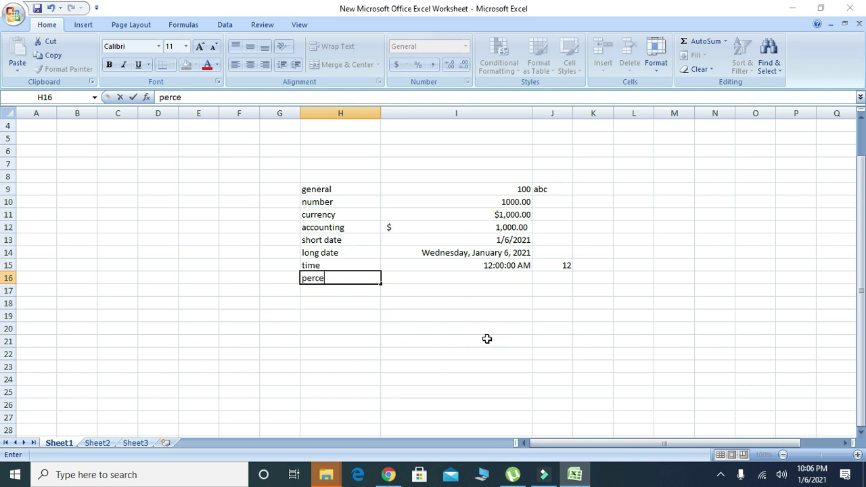
pyautogui.write('ntage')
pyautogui.press('Tab')
# - Format cell I16 as Percentage and enter 100 in it
pyautogui.click(465, 46)
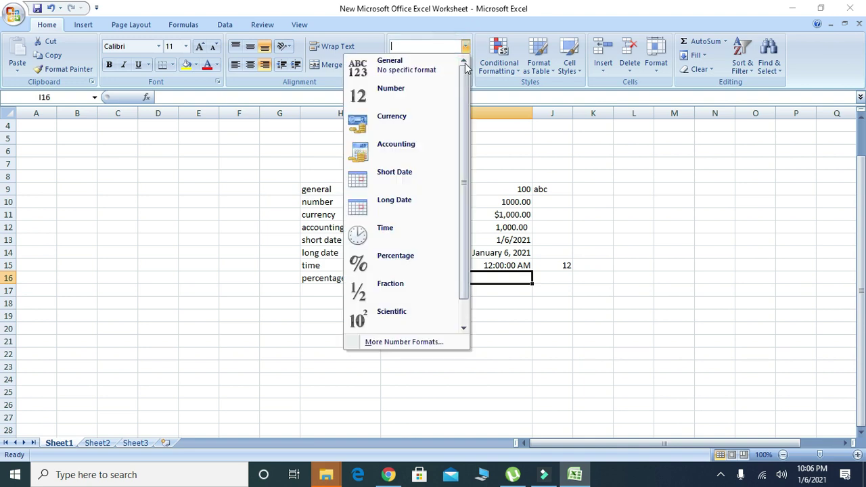
pyautogui.click(403, 263)
pyautogui.write('1')
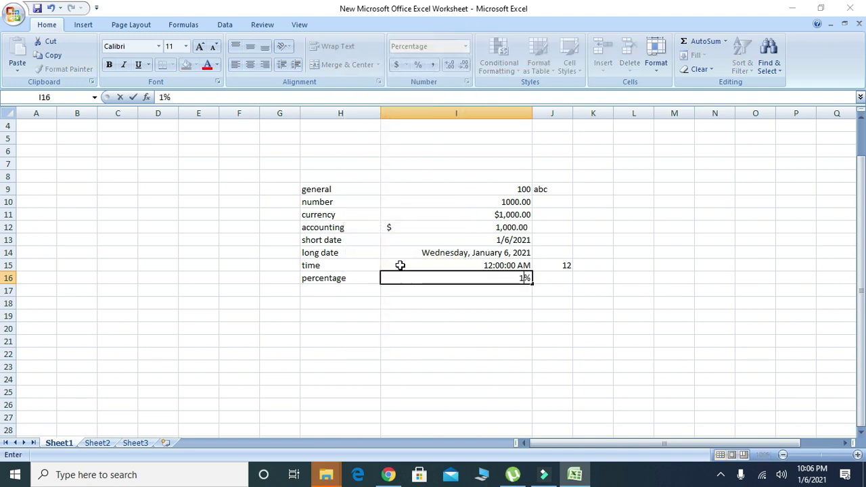
pyautogui.write('00')
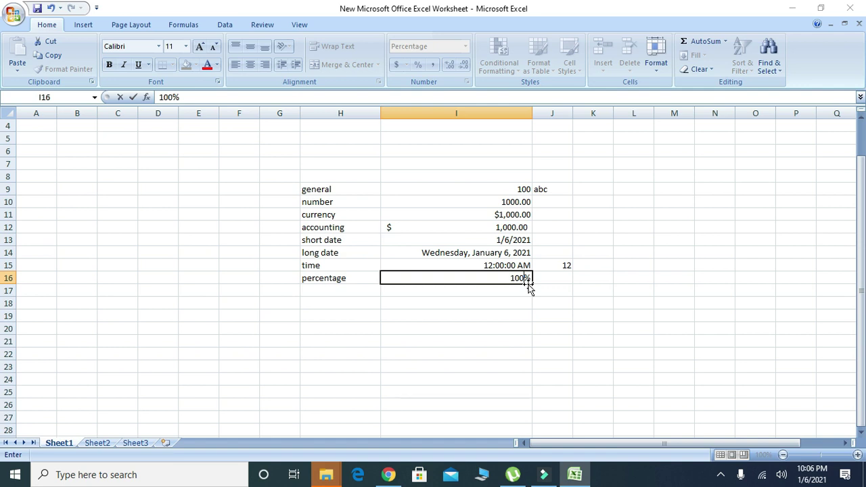
pyautogui.click(347, 291)
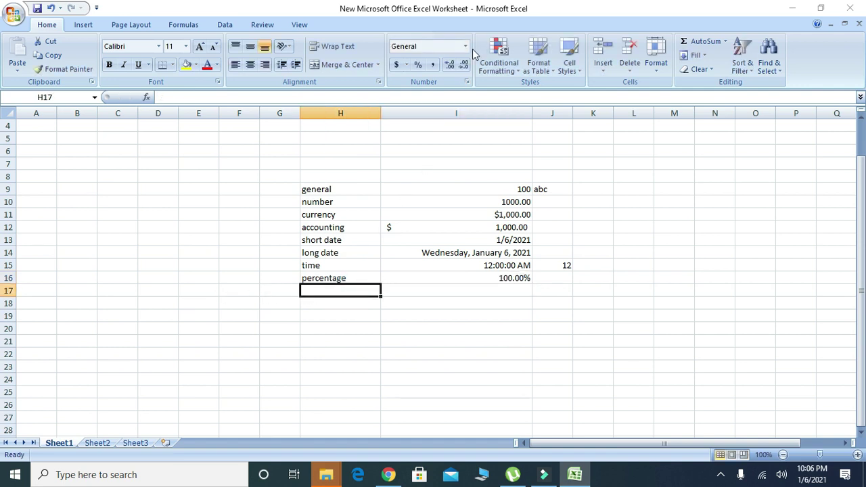
# - Enter the label "fraction" in cell H17, below the percentage label
pyautogui.click(465, 46)
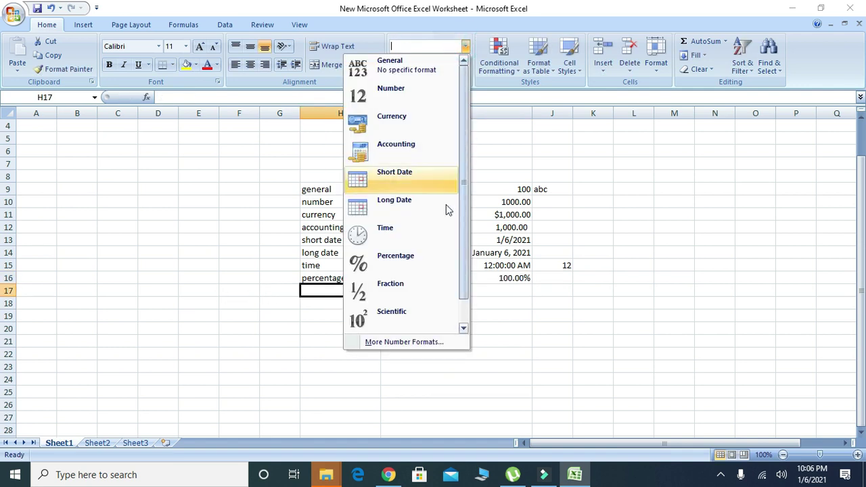
pyautogui.click(506, 319)
pyautogui.write('fractio')
pyautogui.press('Tab')
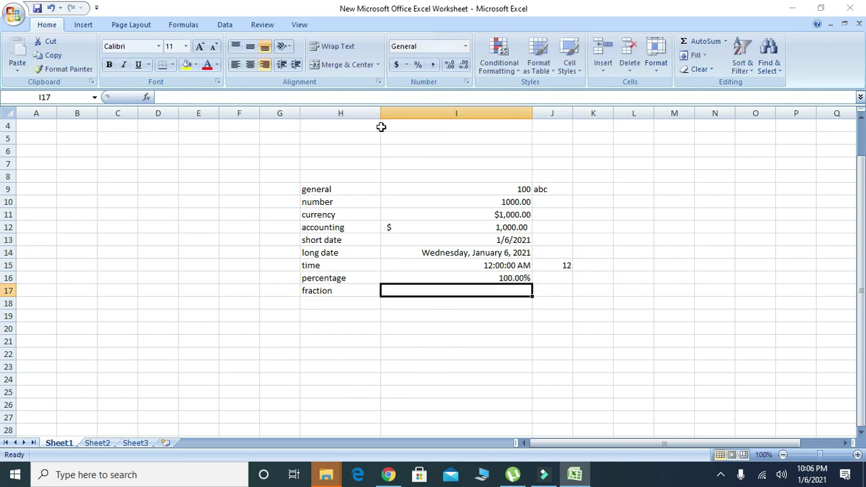
# - Format cell I17 as Fraction and enter 100 in it
pyautogui.click(466, 46)
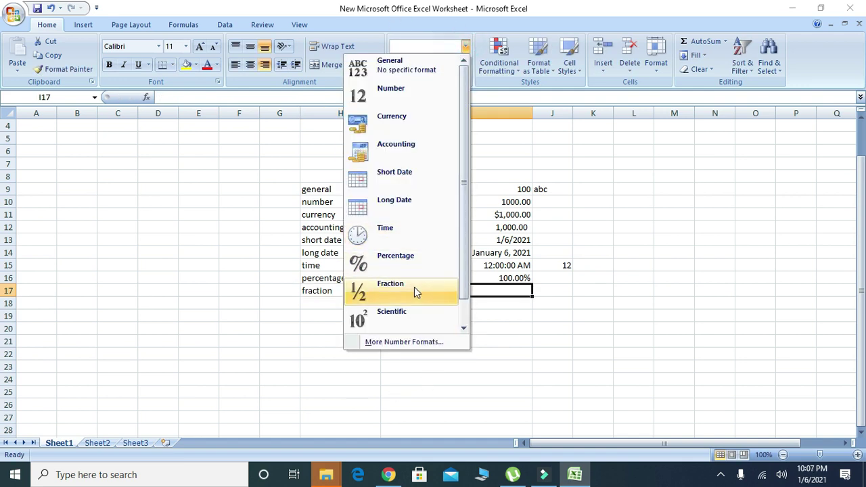
pyautogui.click(414, 288)
pyautogui.write('100')
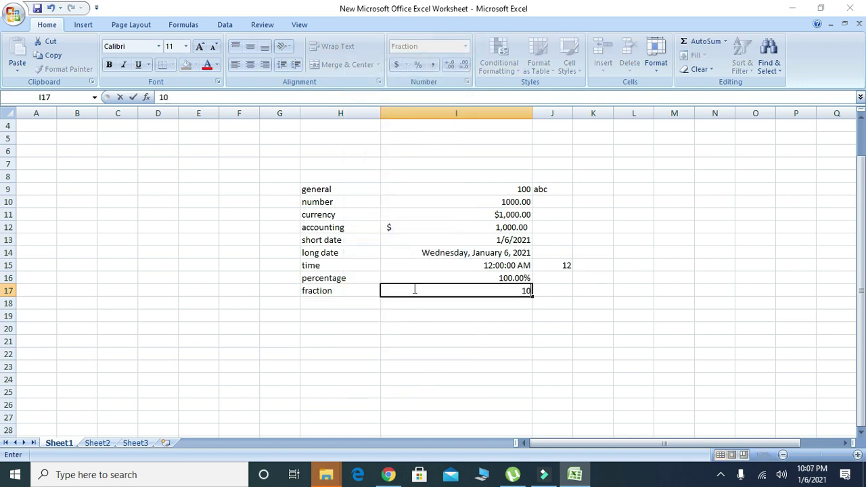
pyautogui.click(559, 303)
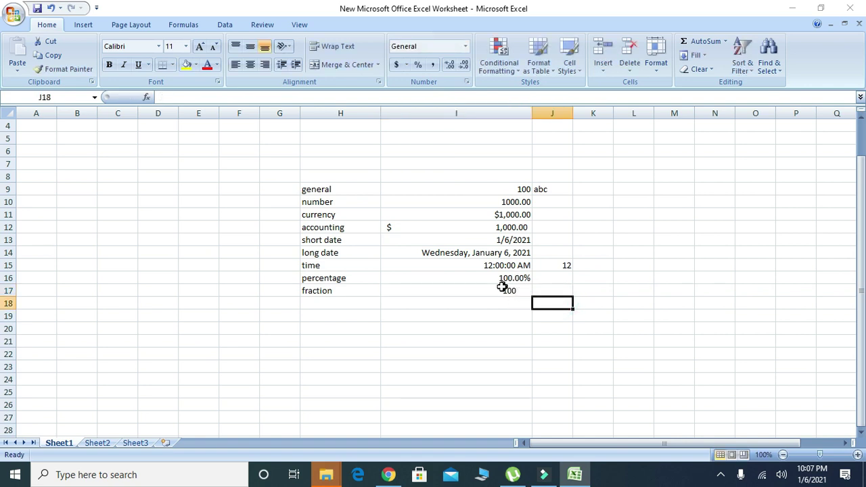
# - Enter the label "general" in cell H18 and the value 100 in the unformatted cell I18
pyautogui.click(340, 304)
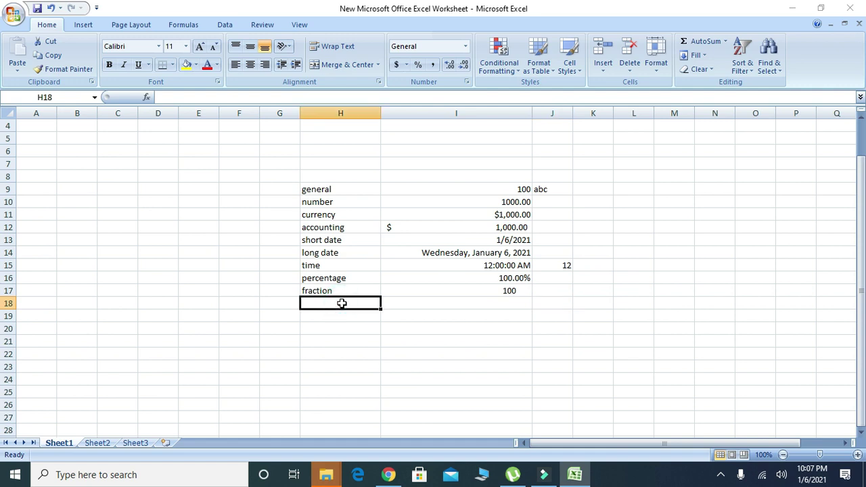
pyautogui.write('ge')
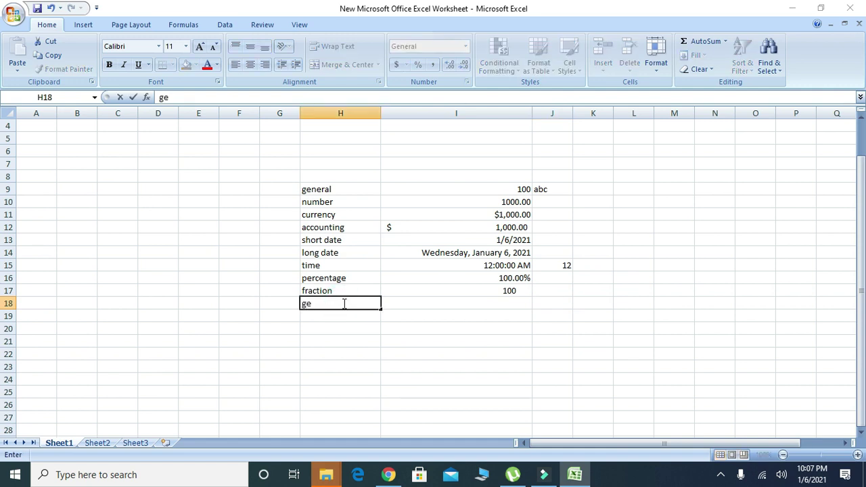
pyautogui.write('neral')
pyautogui.press('Tab')
pyautogui.write('100')
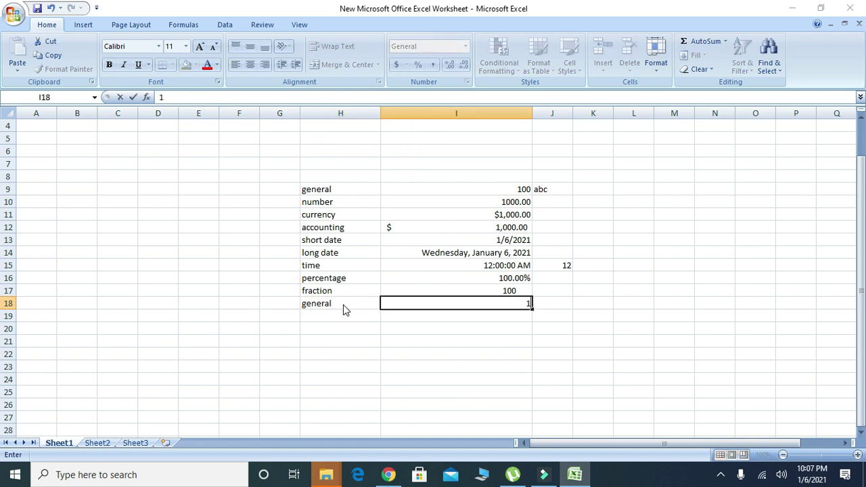
pyautogui.click(548, 291)
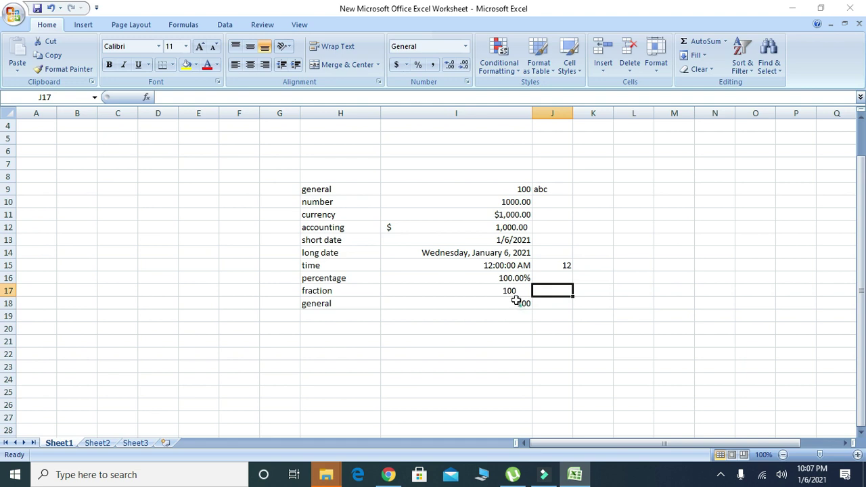
pyautogui.moveTo(519, 301); pyautogui.dragTo(506, 290)
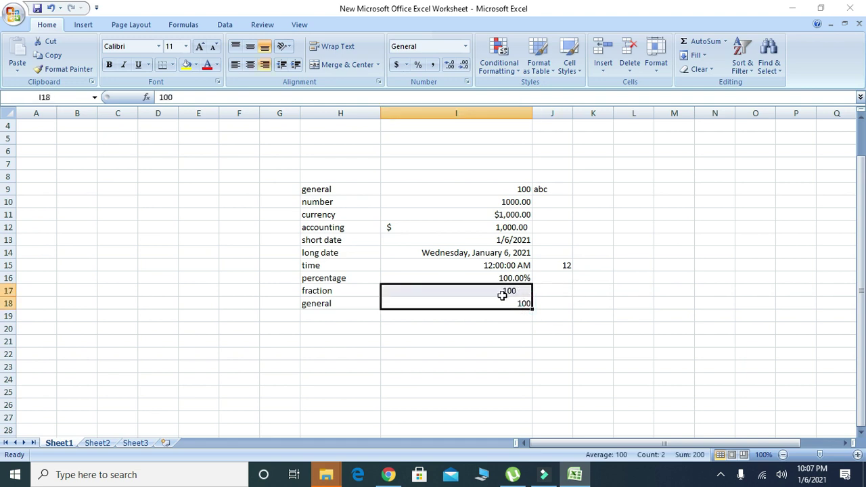
pyautogui.click(523, 306)
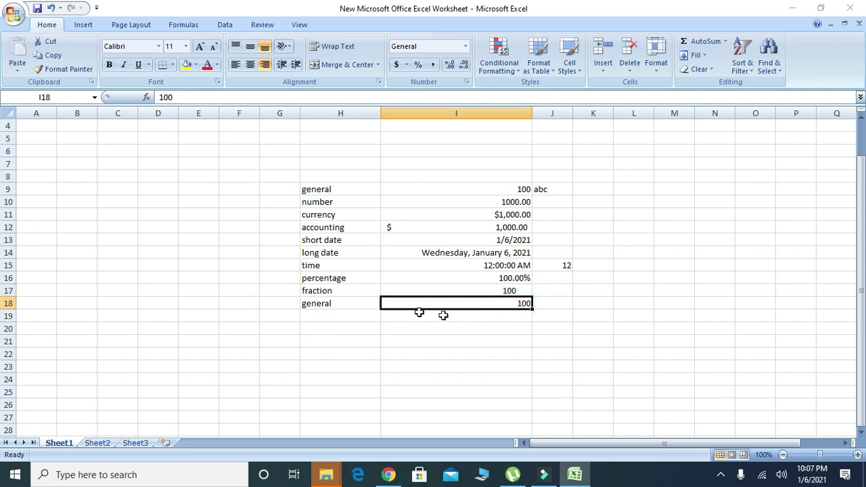
pyautogui.click(522, 343)
pyautogui.click(522, 308)
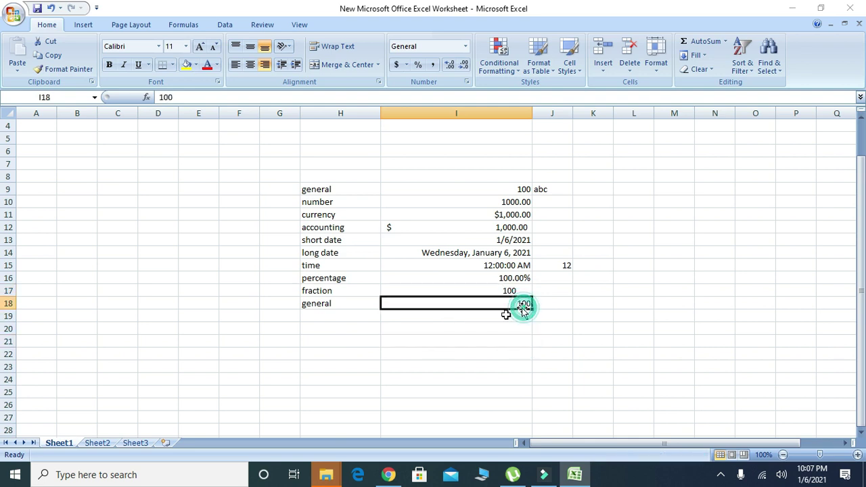
# - Enter the label "sci" in cell H19 for the Scientific format
pyautogui.click(329, 315)
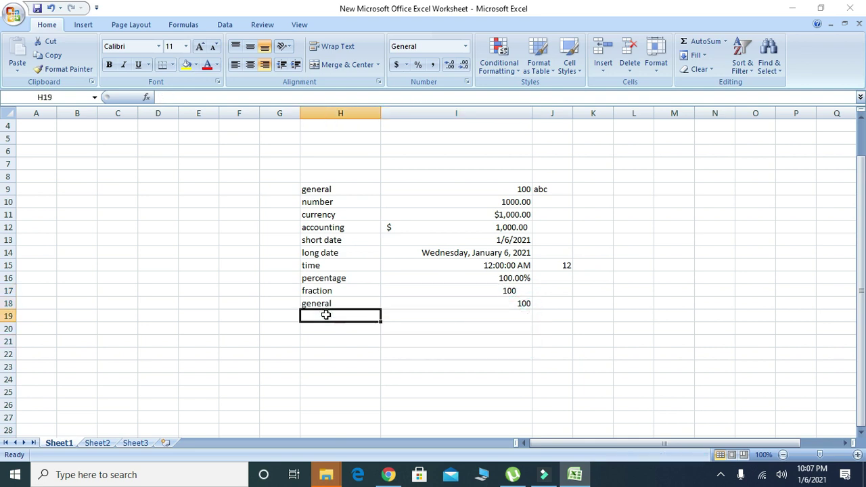
pyautogui.click(465, 46)
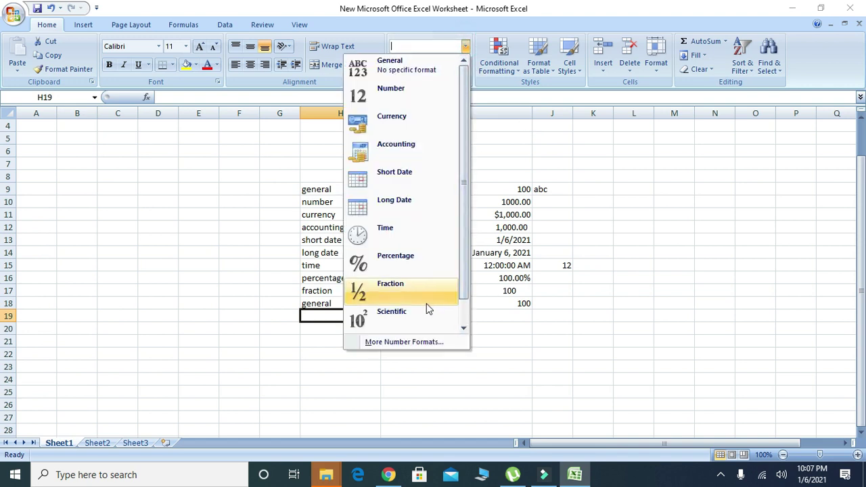
pyautogui.click(494, 364)
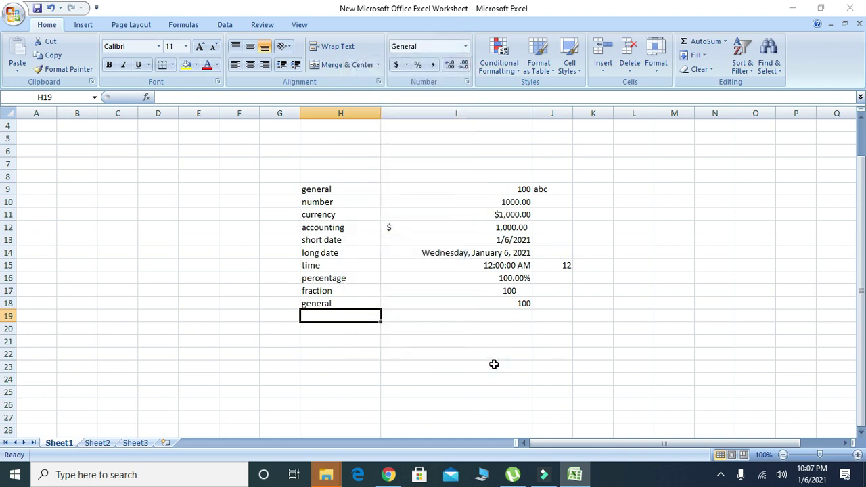
pyautogui.write('sci')
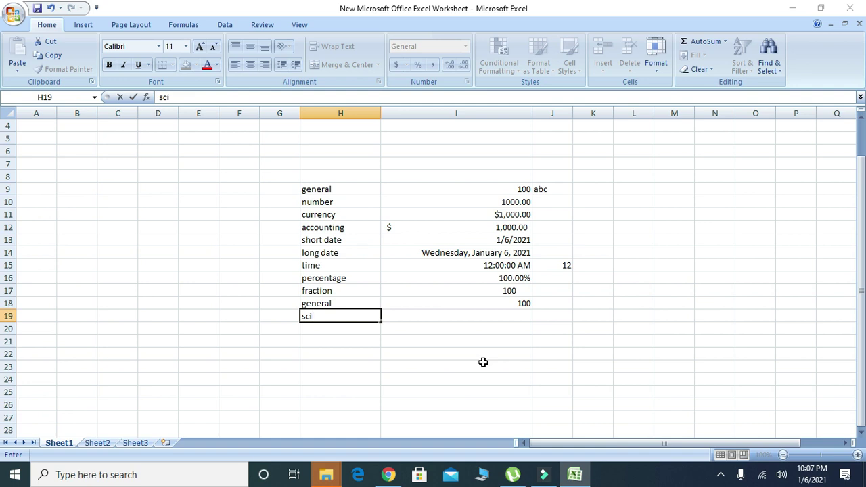
pyautogui.click(498, 321)
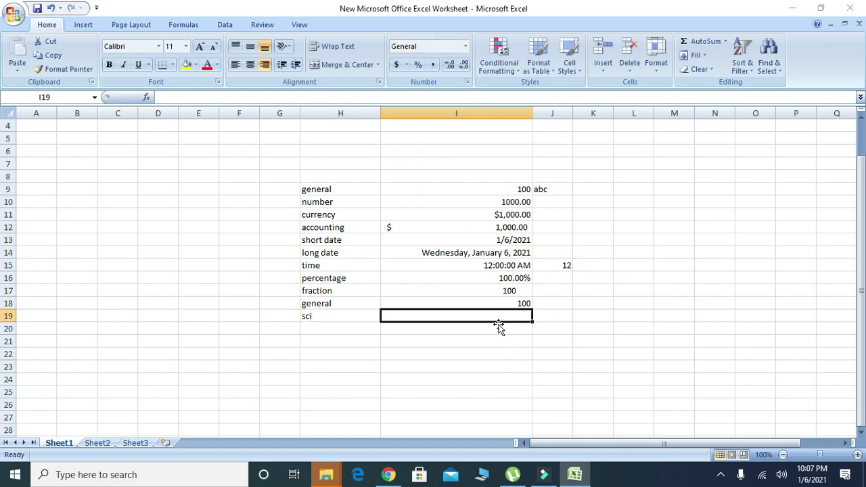
pyautogui.write('100')
pyautogui.click(518, 318)
pyautogui.click(514, 352)
# - Format cell I19 as Scientific and enter 10 in it
pyautogui.click(510, 315)
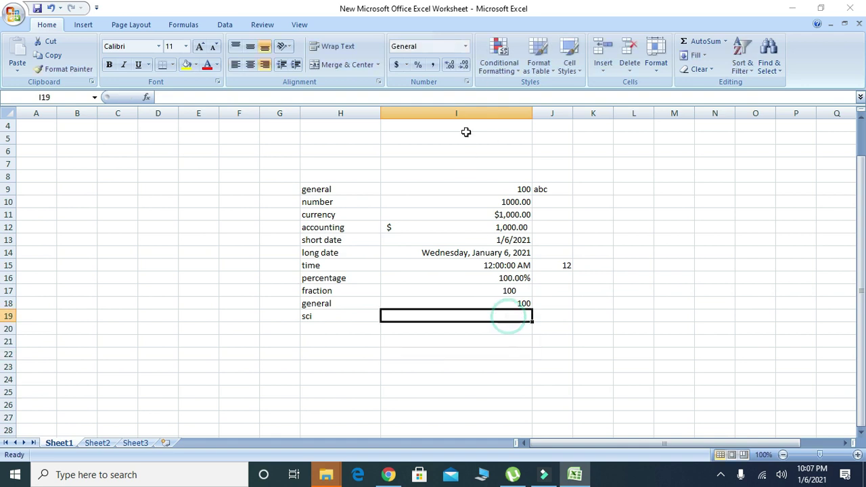
pyautogui.click(466, 46)
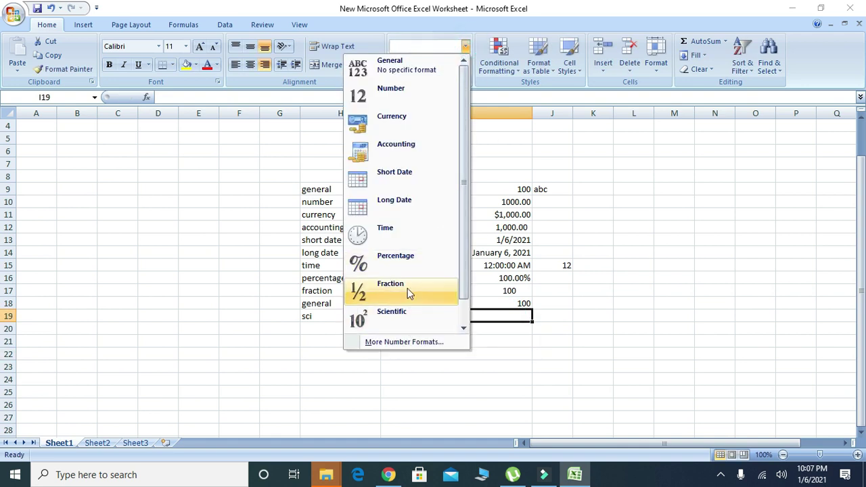
pyautogui.click(414, 312)
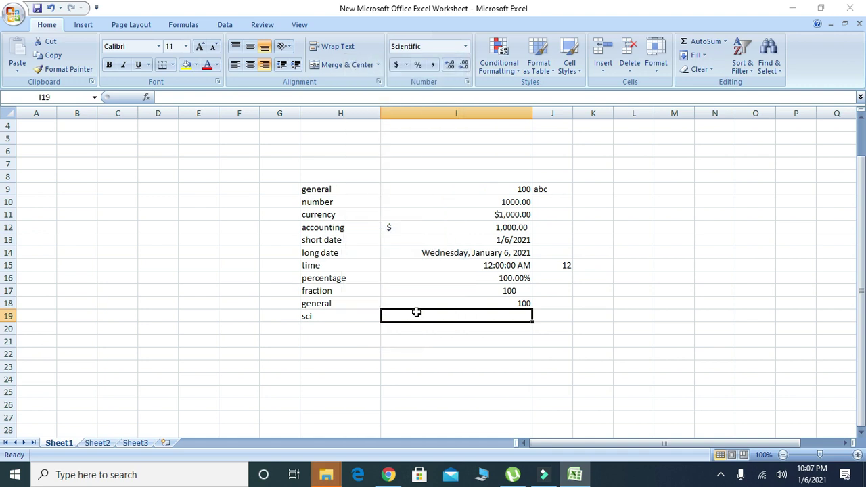
pyautogui.write('10')
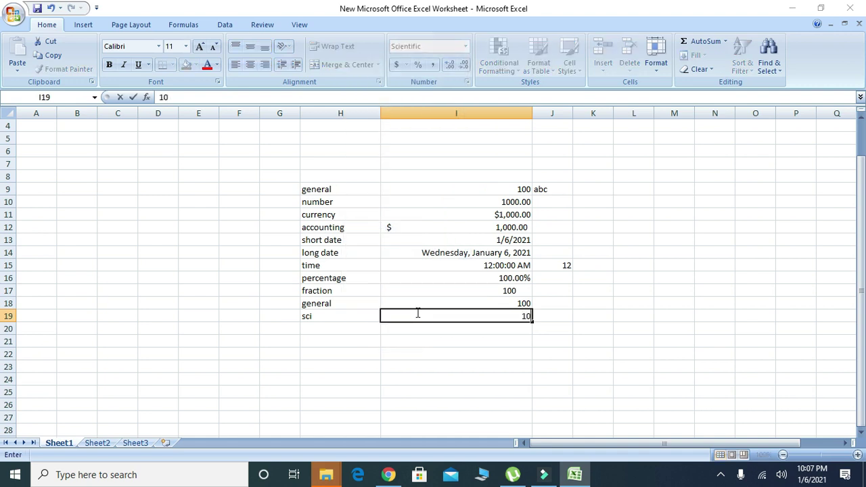
pyautogui.click(544, 340)
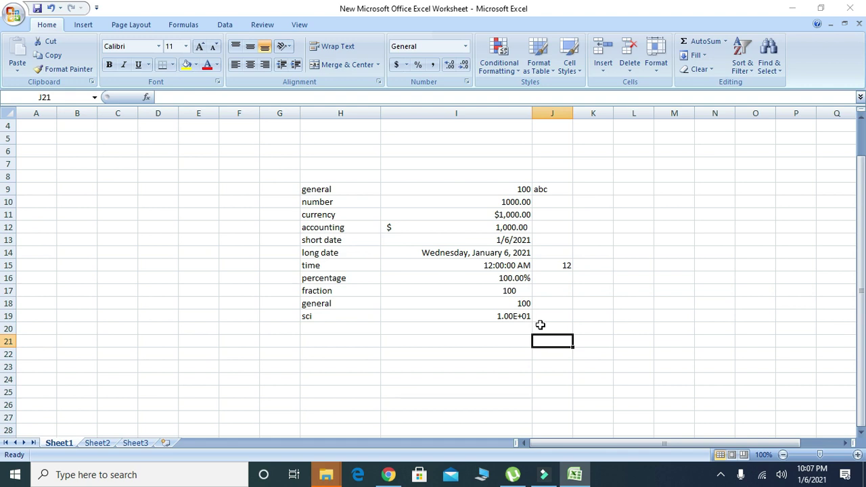
# - Switch the number format of cell I19 to General and back to Scientific to compare the two displays
pyautogui.click(498, 325)
pyautogui.click(500, 315)
pyautogui.click(465, 46)
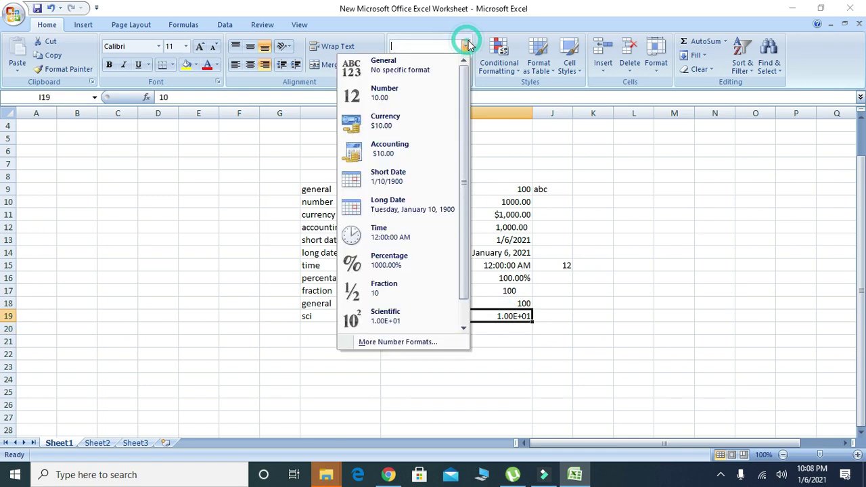
pyautogui.click(415, 63)
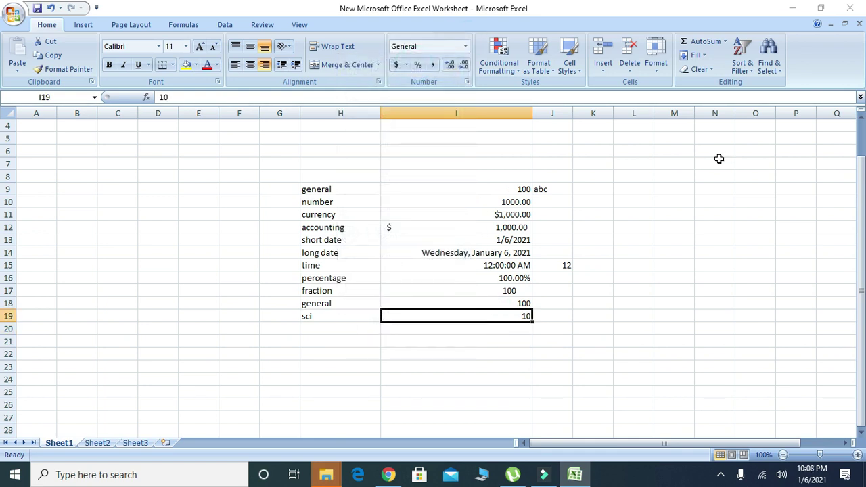
pyautogui.click(464, 46)
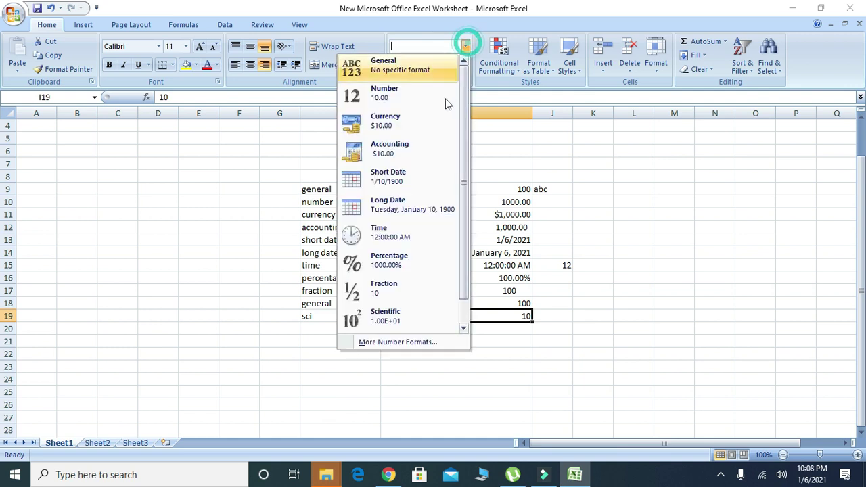
pyautogui.click(397, 320)
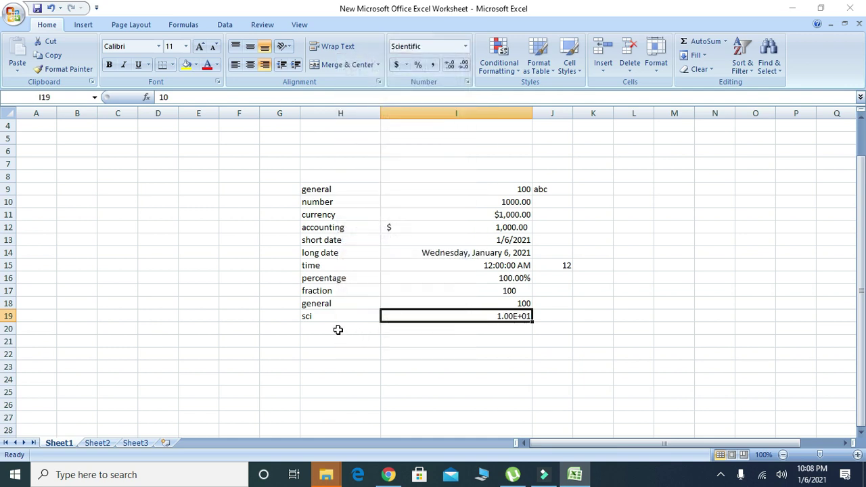
# - Review the available number formats for cell H20, from General through Text
pyautogui.click(339, 328)
pyautogui.click(465, 46)
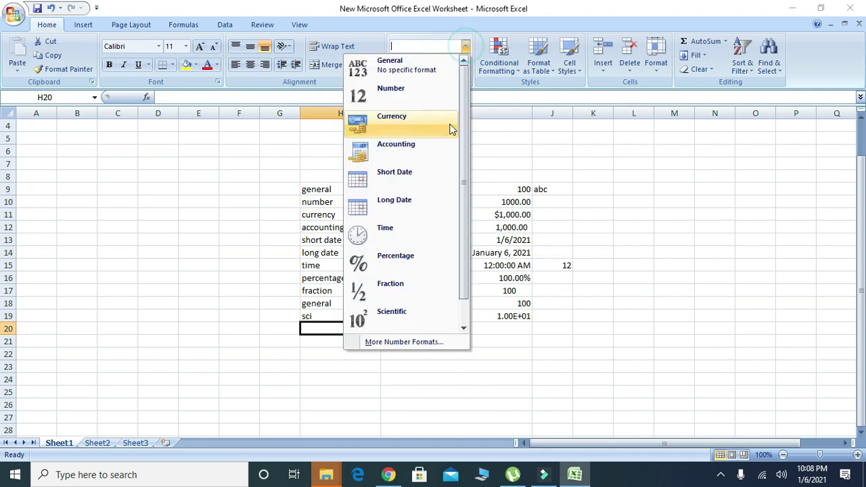
pyautogui.scroll(-1, 412, 322)
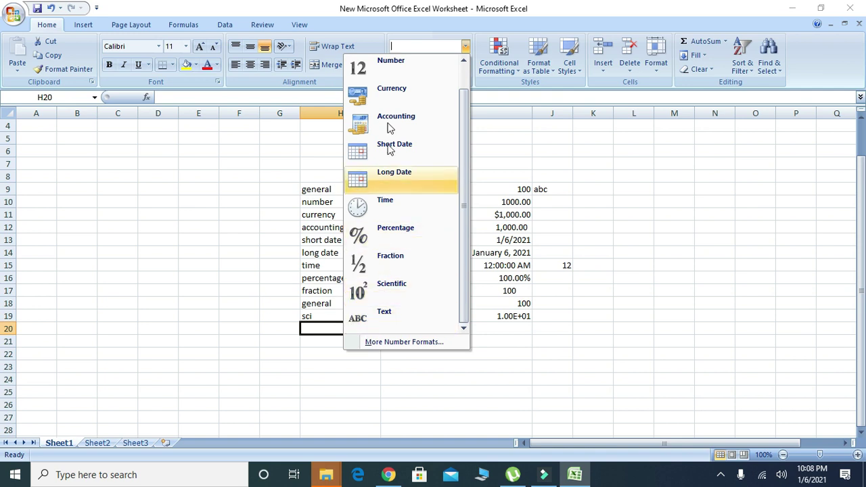
pyautogui.scroll(1, 386, 94)
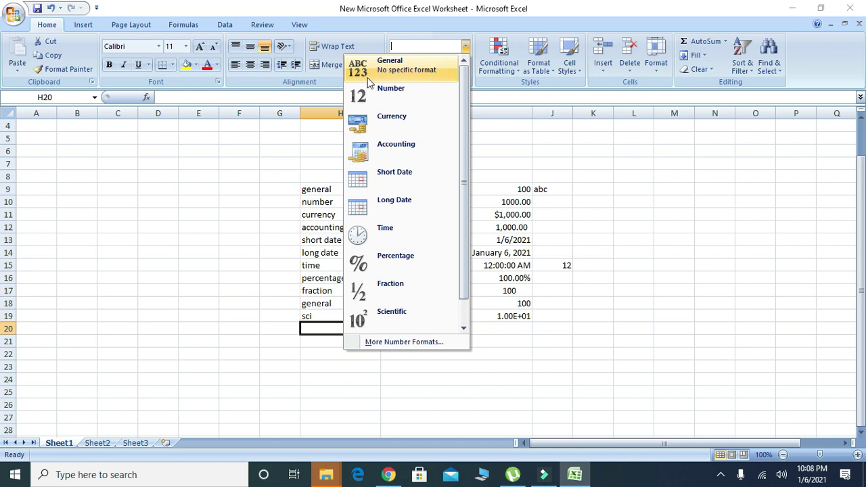
pyautogui.scroll(-1, 399, 318)
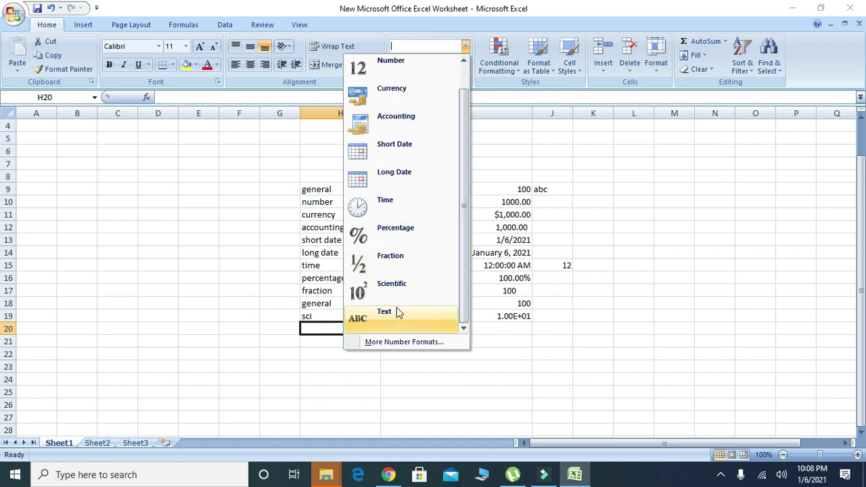
pyautogui.scroll(1, 396, 307)
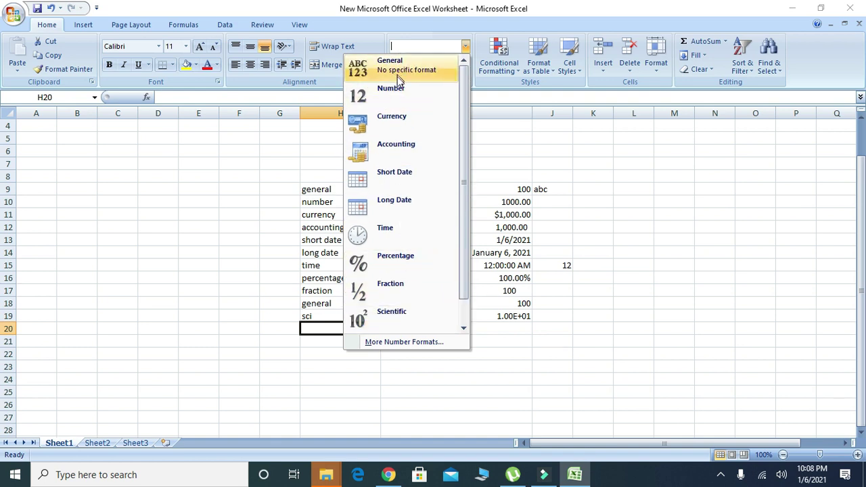
pyautogui.scroll(-1, 394, 311)
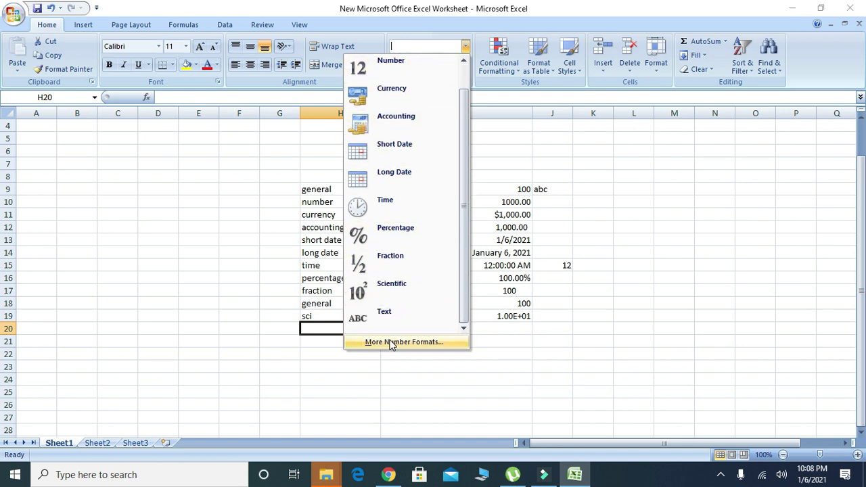
# - Enter the label "text" in cell H20, below the "sci" label
pyautogui.click(331, 332)
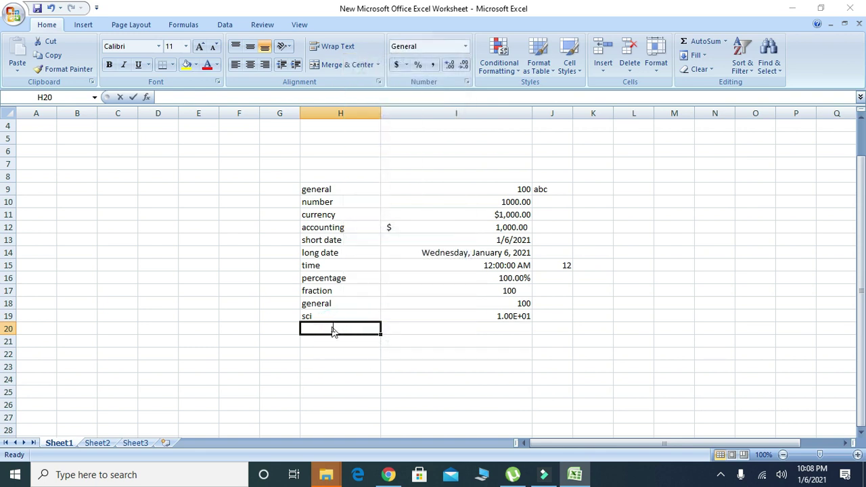
pyautogui.write('text')
pyautogui.press('Tab')
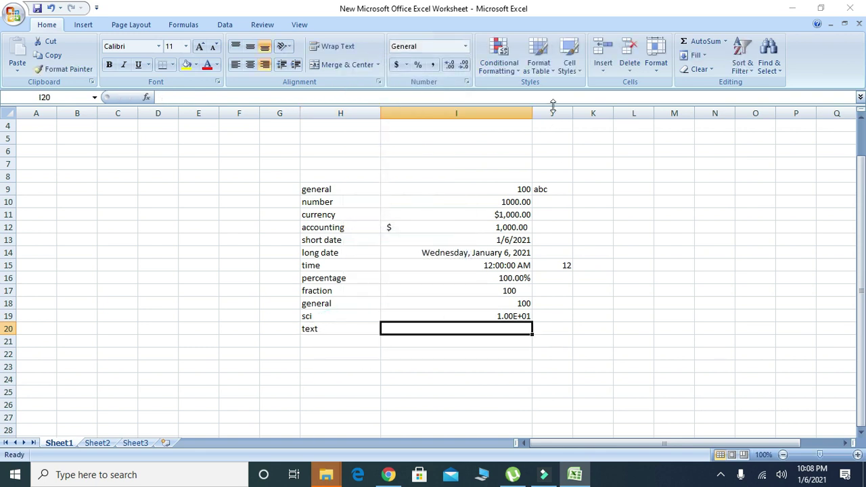
# - Format cell I20, beside the "text" label, as Text and enter "abc" in it
pyautogui.click(466, 47)
pyautogui.scroll(-1, 369, 266)
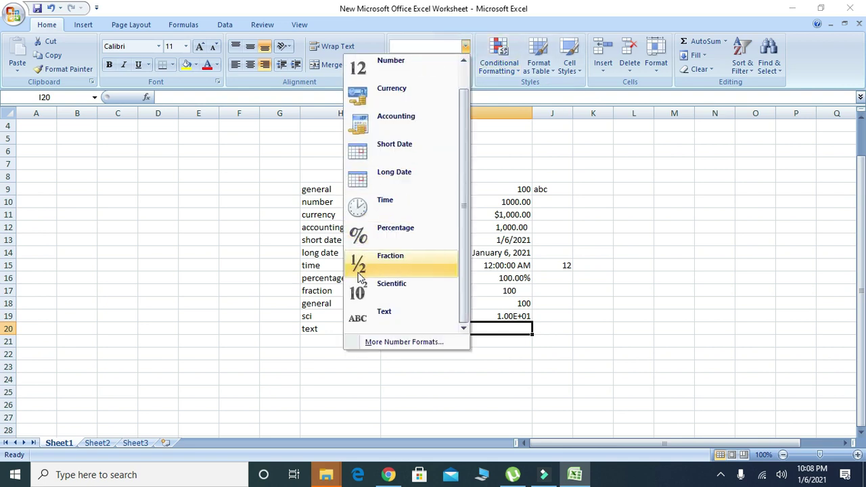
pyautogui.click(377, 321)
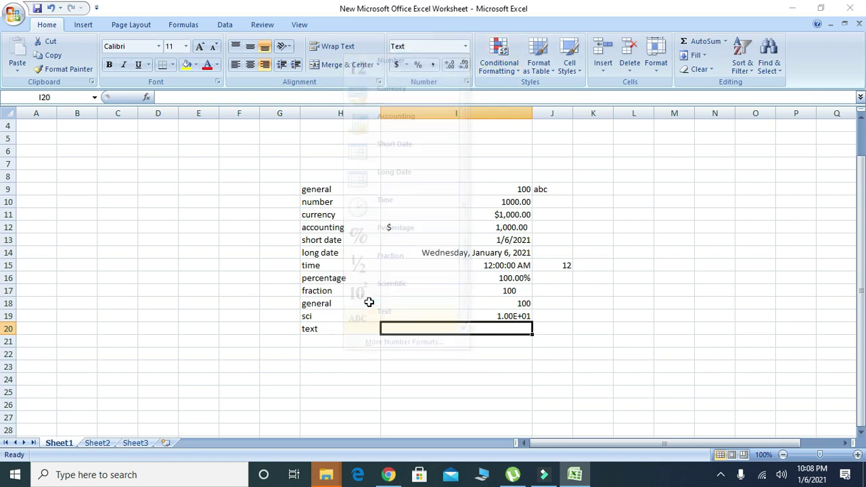
pyautogui.write('abc')
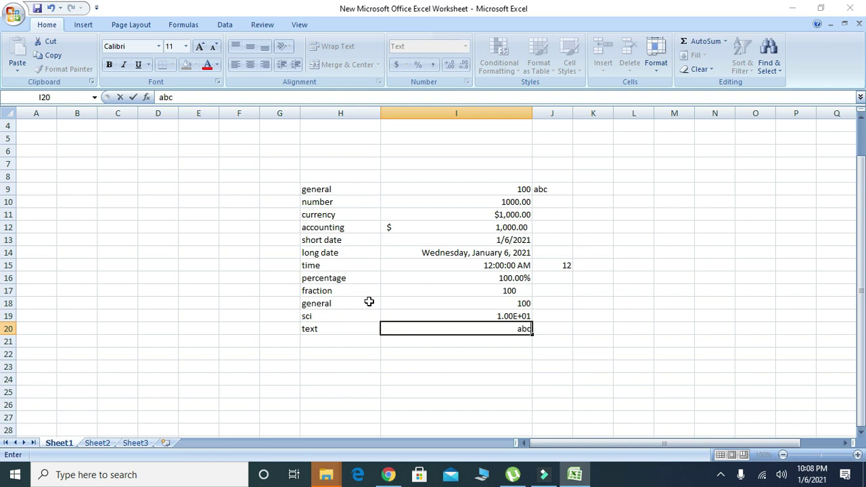
pyautogui.click(587, 316)
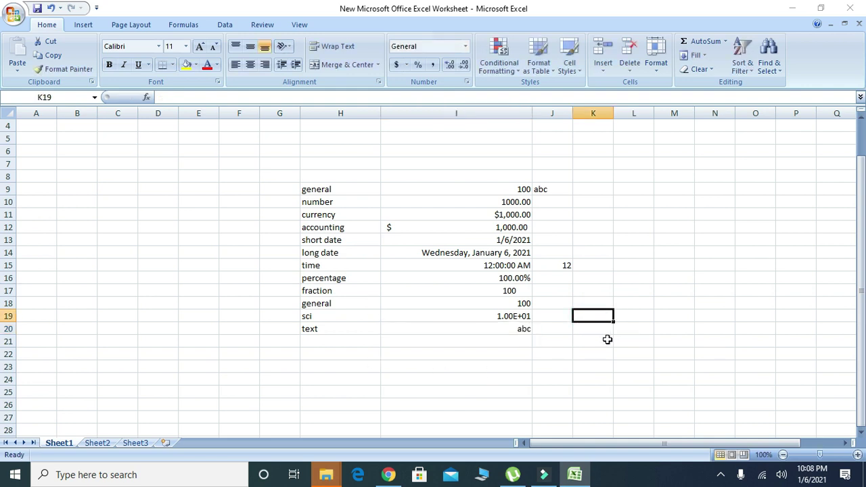
# - Enter "abc" in cell I21 and compare its number format with that of cell I20
pyautogui.click(504, 339)
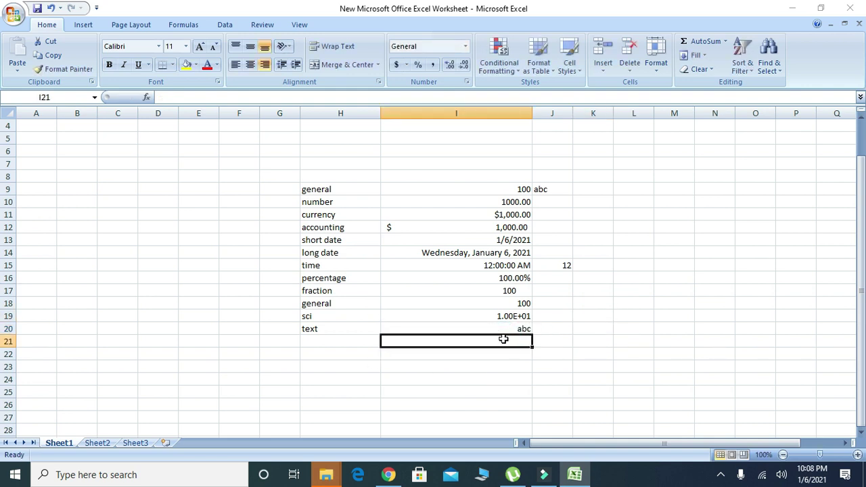
pyautogui.write('abc')
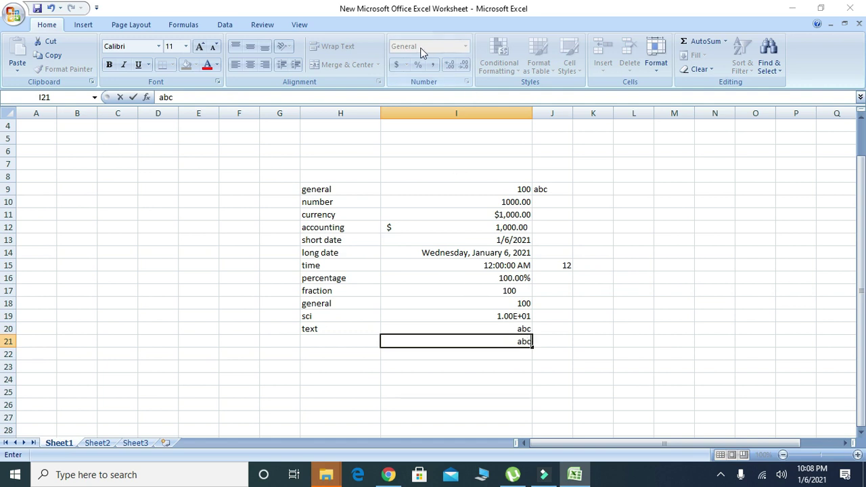
pyautogui.click(627, 265)
pyautogui.click(519, 329)
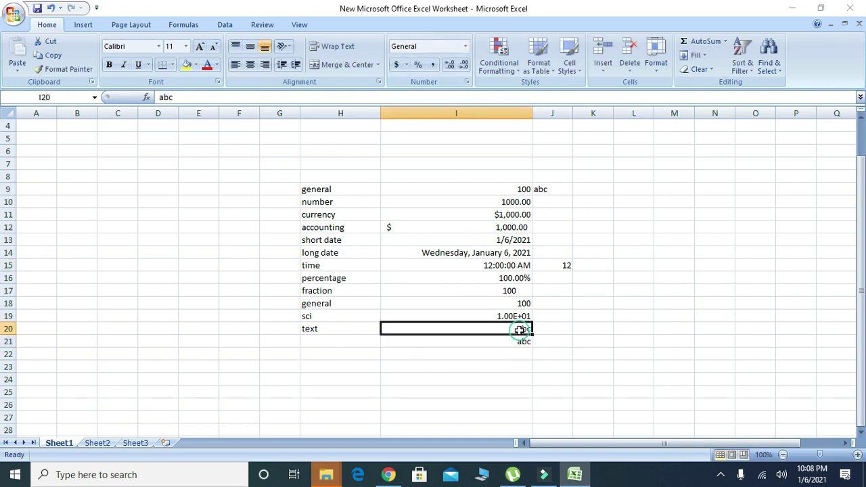
pyautogui.click(514, 340)
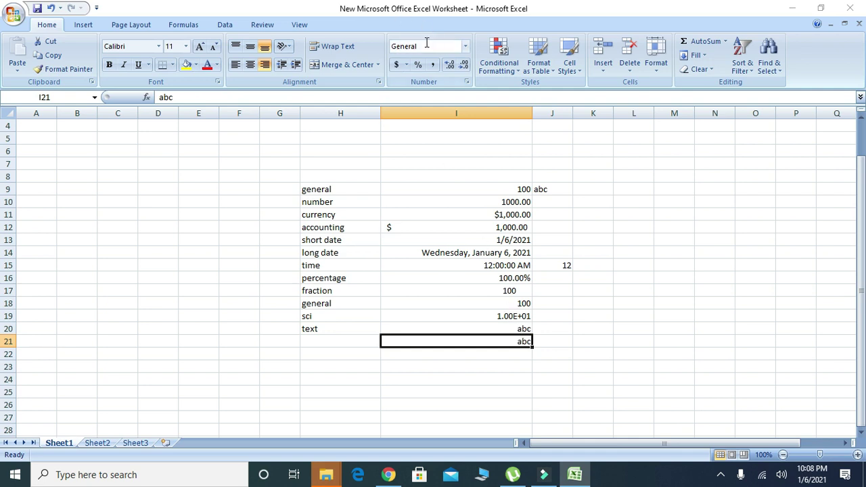
pyautogui.click(515, 328)
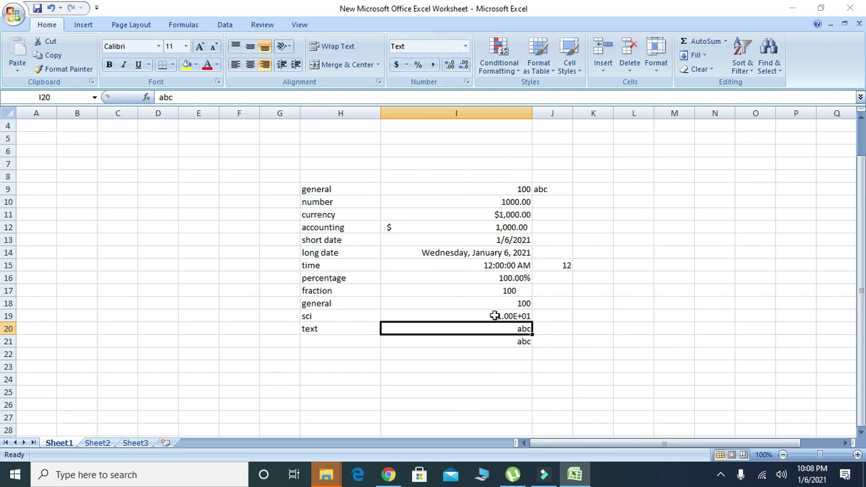
# - Enter 100 in cell I22, directly below the two "abc" entries
pyautogui.click(407, 64)
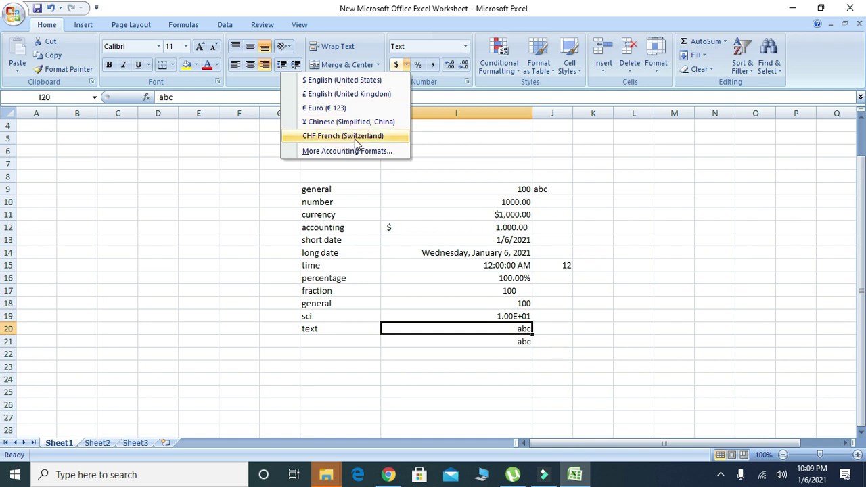
pyautogui.click(614, 305)
pyautogui.click(477, 349)
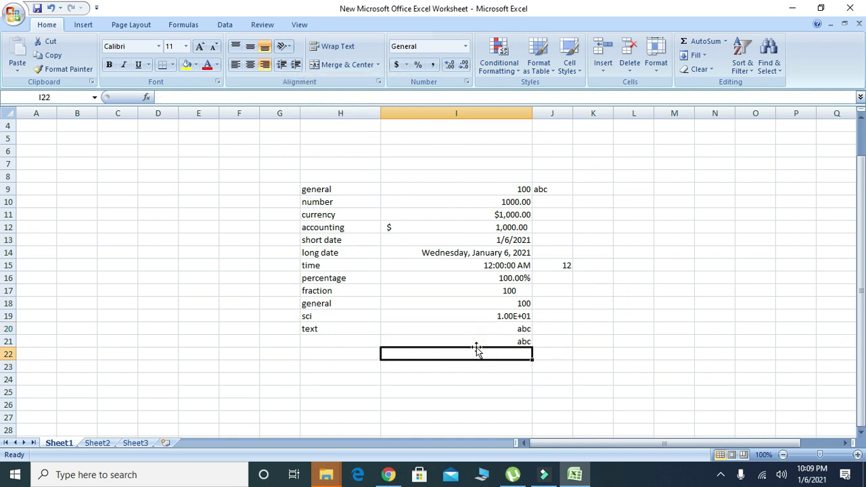
pyautogui.write('100')
pyautogui.click(534, 359)
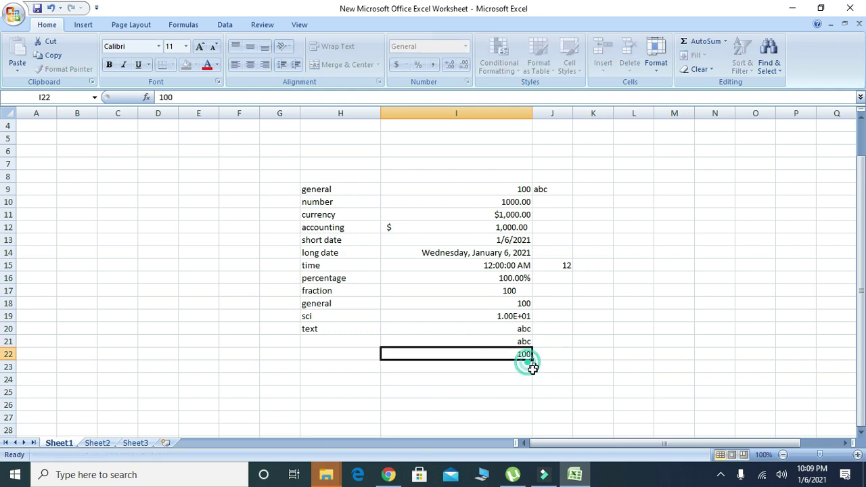
pyautogui.click(509, 355)
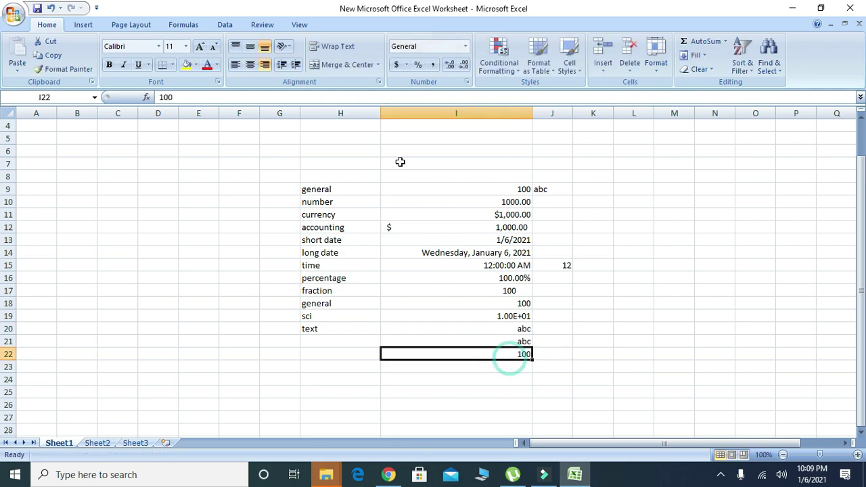
# - Try the US dollar, UK pound, Euro, Chinese yuan and Swiss CHF accounting formats in turn on cell I22
pyautogui.click(406, 64)
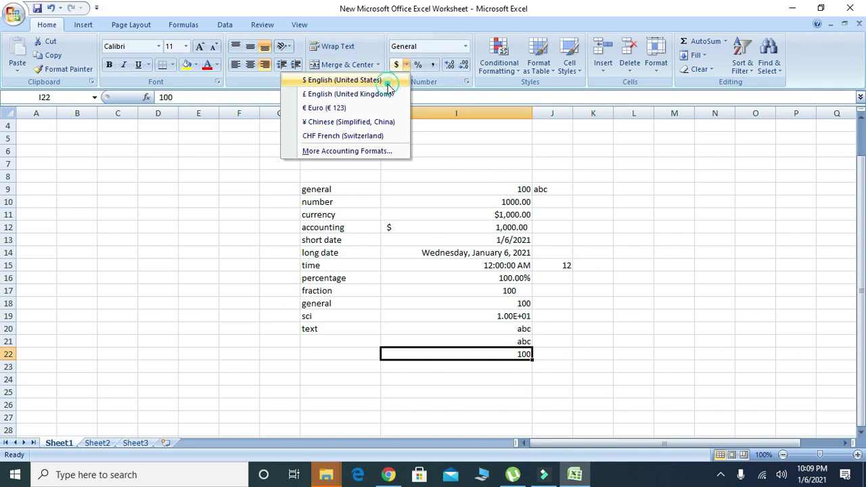
pyautogui.click(383, 80)
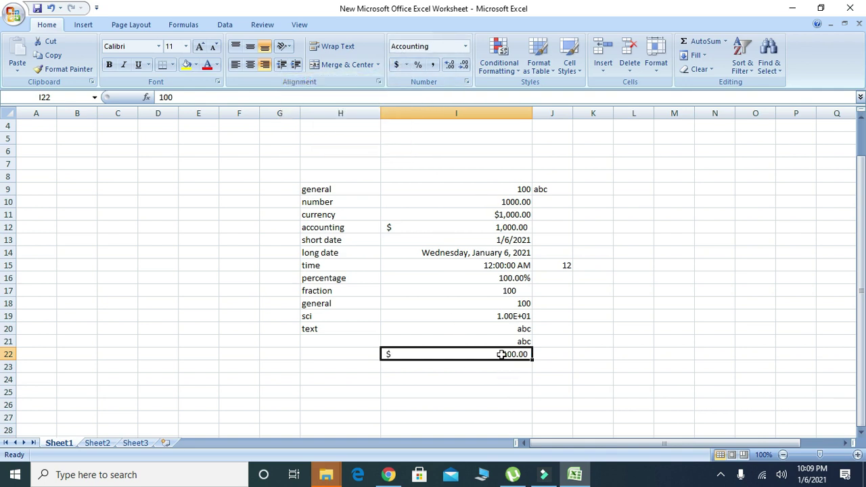
pyautogui.click(406, 65)
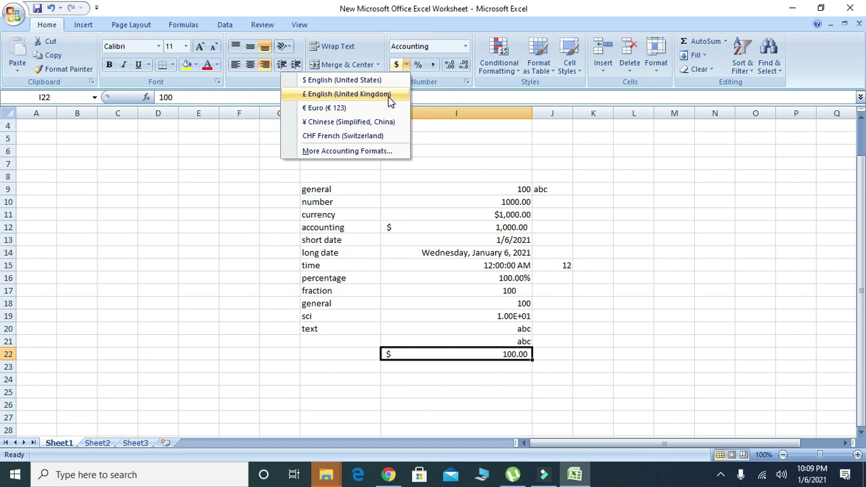
pyautogui.click(389, 98)
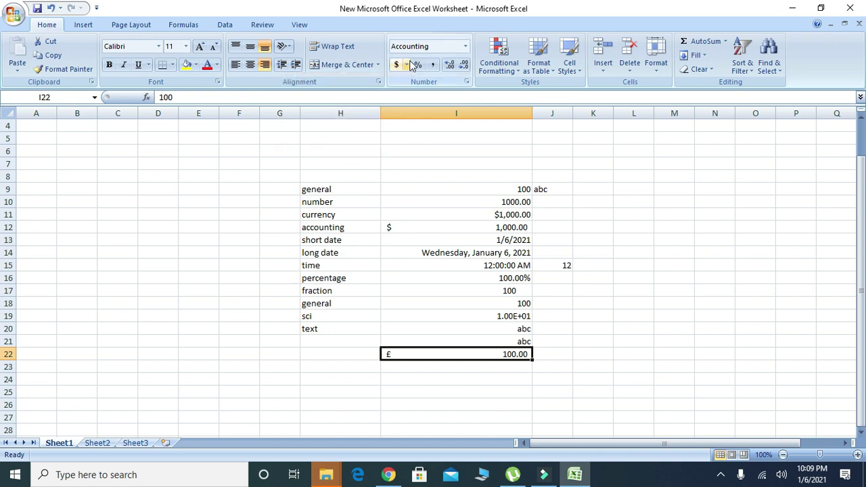
pyautogui.click(408, 64)
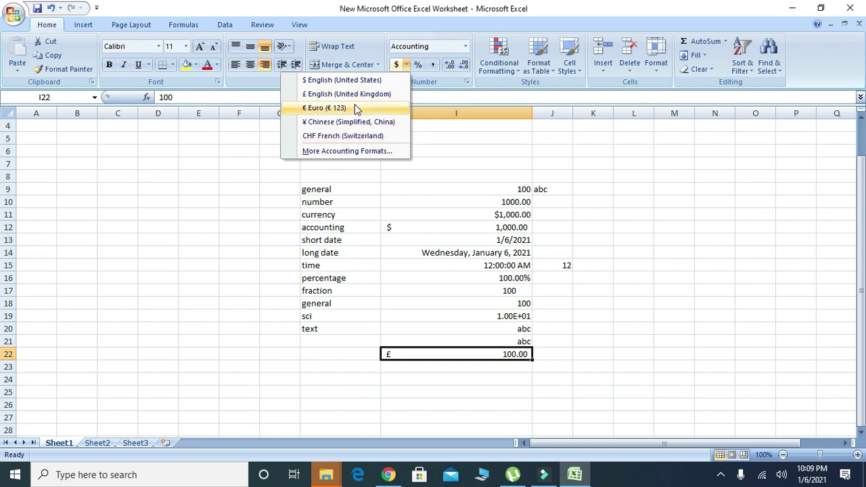
pyautogui.click(354, 107)
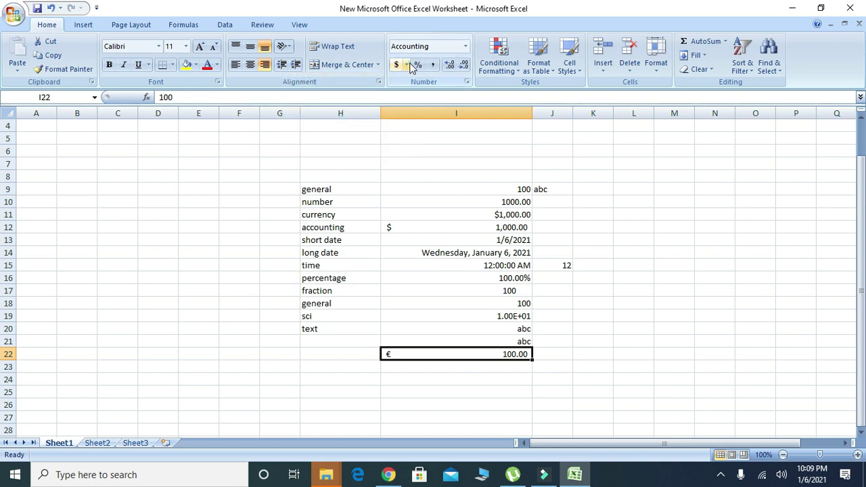
pyautogui.click(406, 65)
pyautogui.click(373, 121)
pyautogui.click(406, 65)
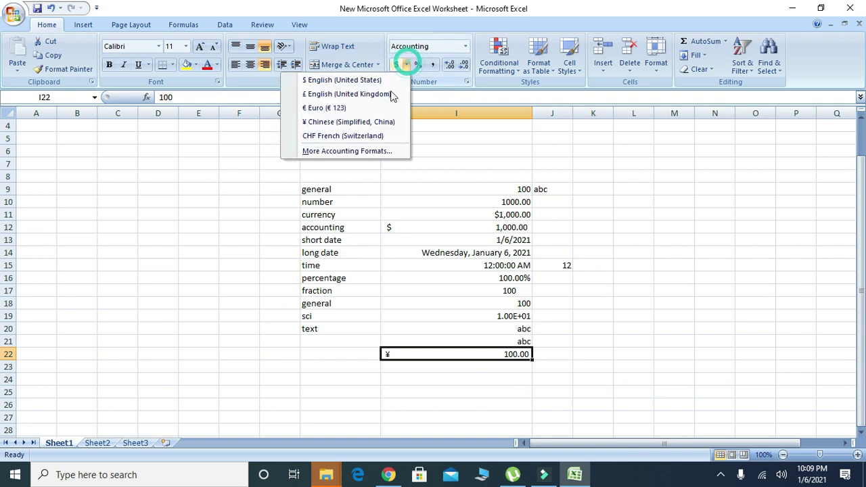
pyautogui.click(359, 136)
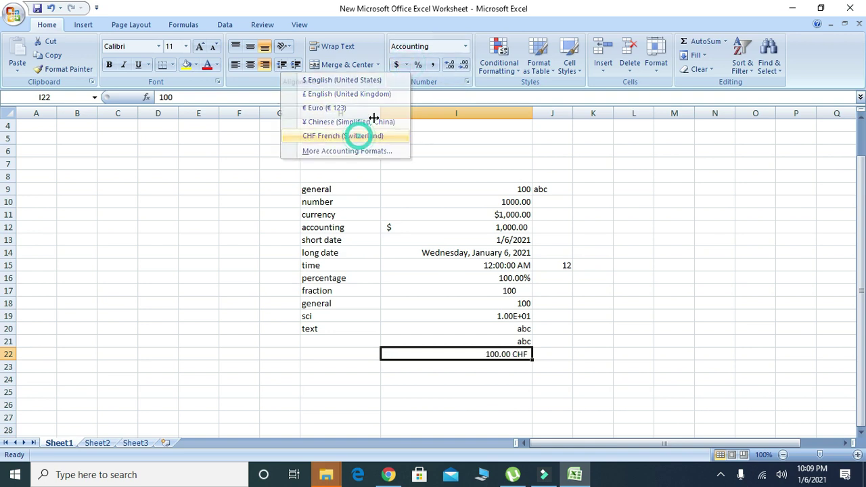
# - Browse the additional accounting currency symbols for cell I22 and apply the Accounting format with the $ symbol and 2 decimal places
pyautogui.click(406, 65)
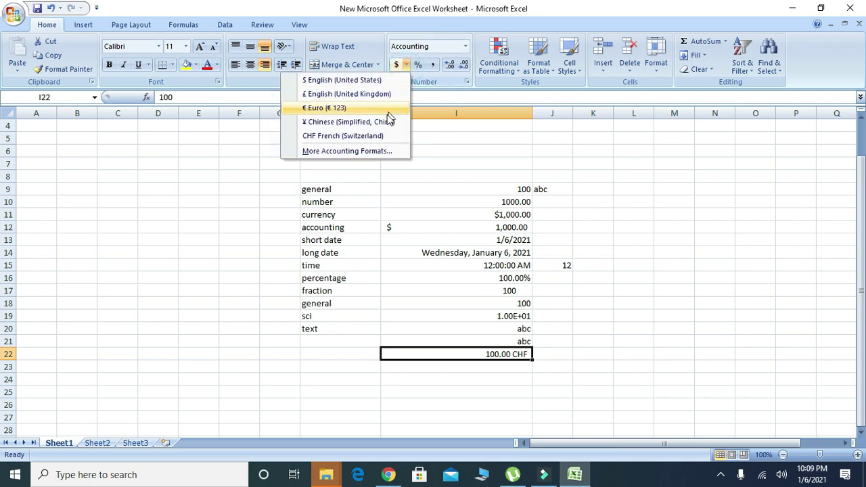
pyautogui.click(368, 151)
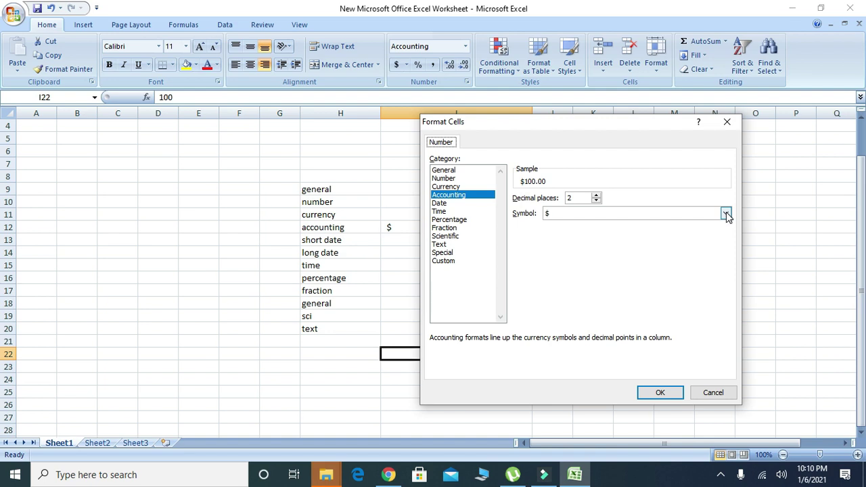
pyautogui.click(726, 212)
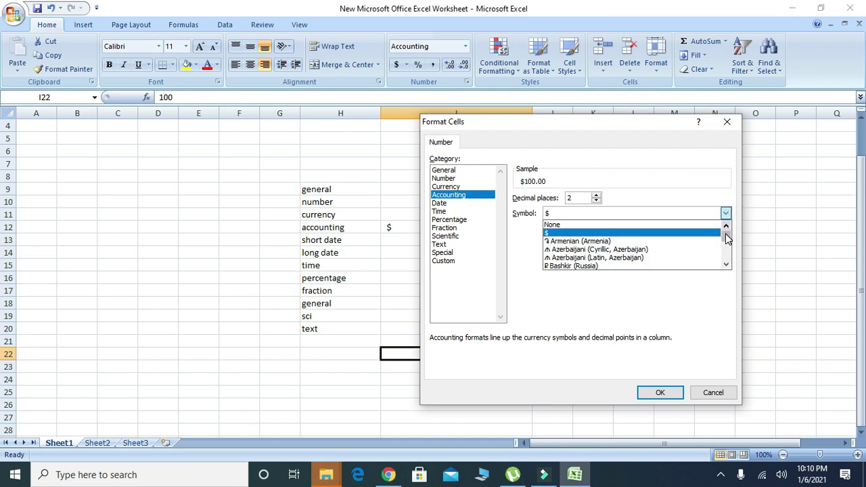
pyautogui.moveTo(728, 237); pyautogui.dragTo(727, 248)
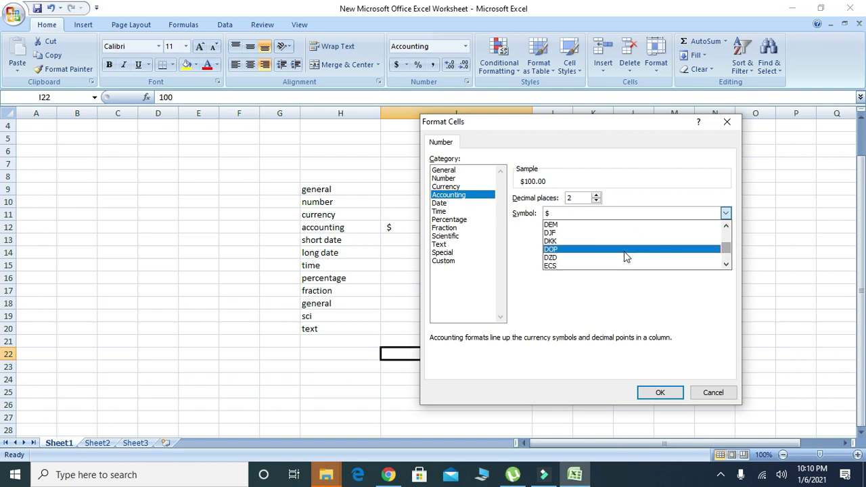
pyautogui.scroll(-1, 629, 259)
pyautogui.scroll(3, 615, 261)
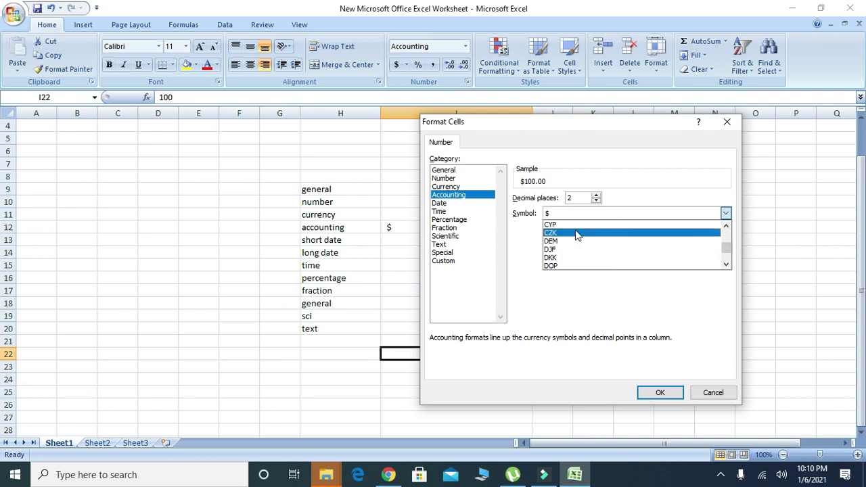
pyautogui.click(660, 392)
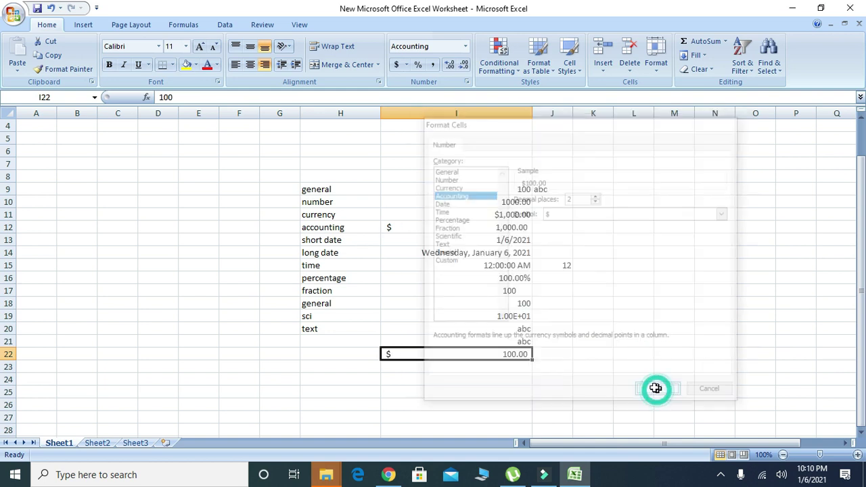
# - Format cell I24 as Percentage and enter 100% in it
pyautogui.click(447, 383)
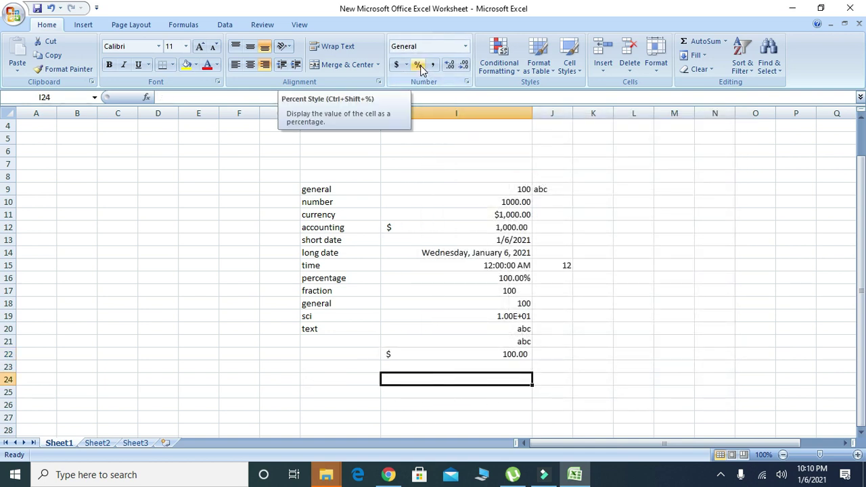
pyautogui.click(465, 46)
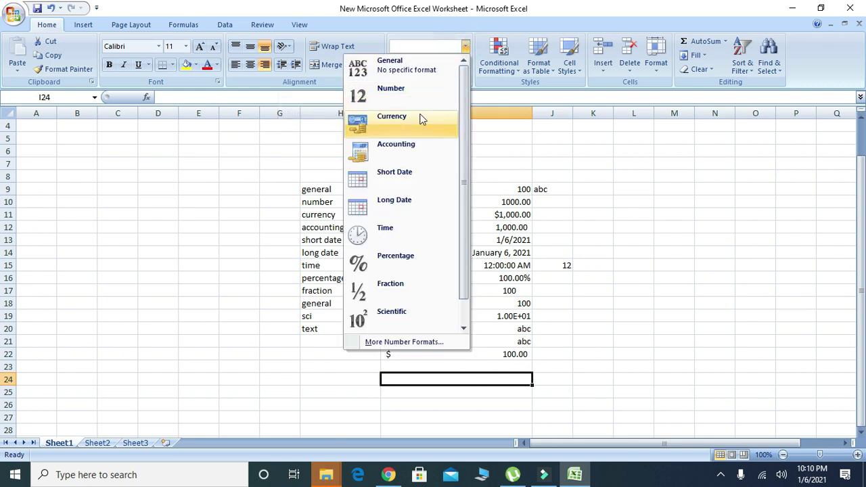
pyautogui.click(407, 257)
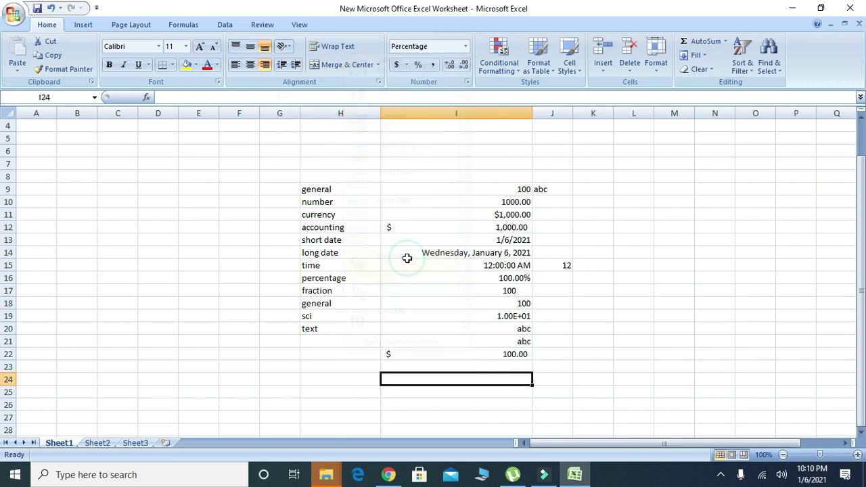
pyautogui.write('100')
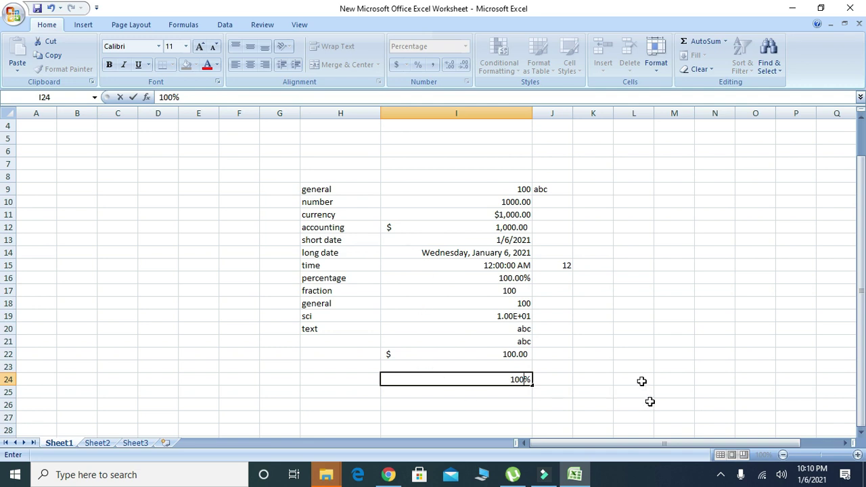
pyautogui.click(624, 370)
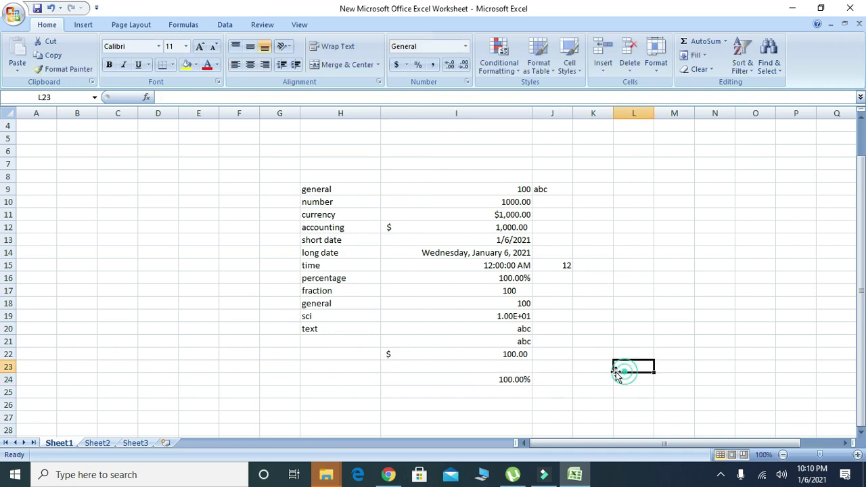
# - Apply the Percent style to cell I25 and enter 100% in it
pyautogui.click(464, 46)
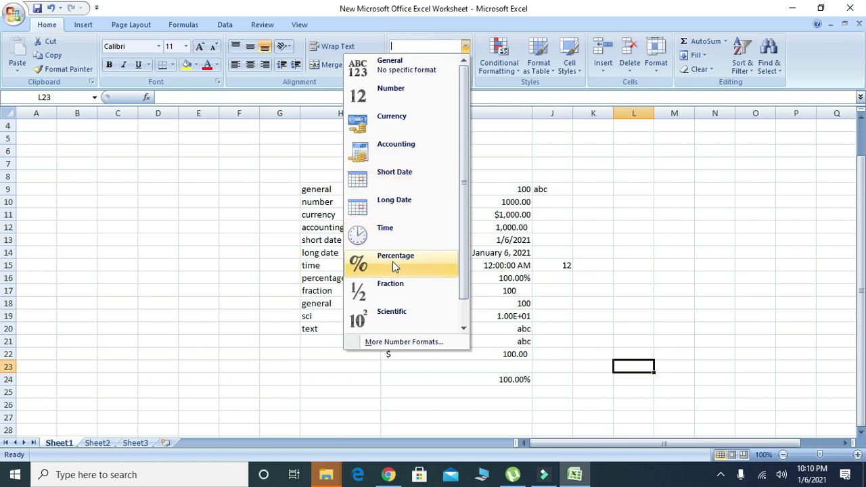
pyautogui.click(495, 396)
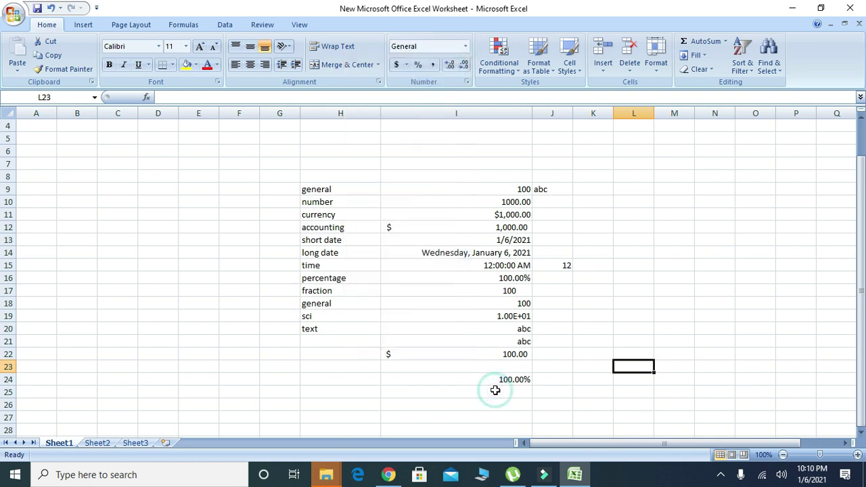
pyautogui.click(495, 391)
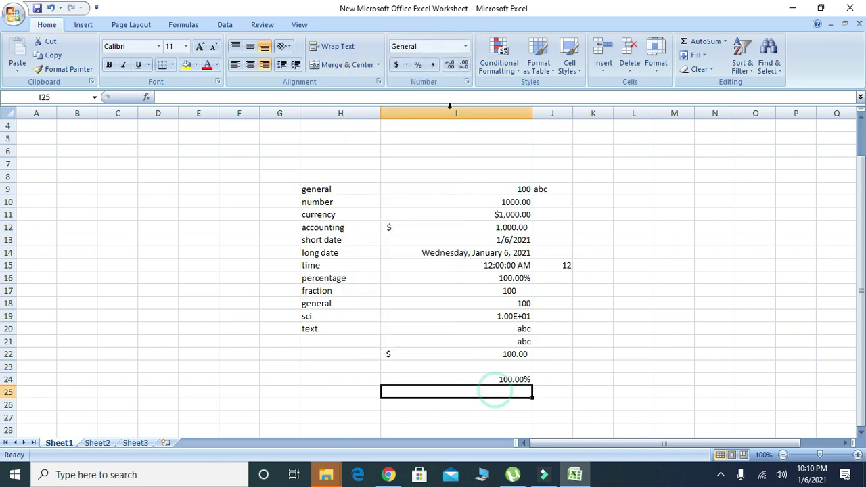
pyautogui.click(418, 65)
pyautogui.write('100')
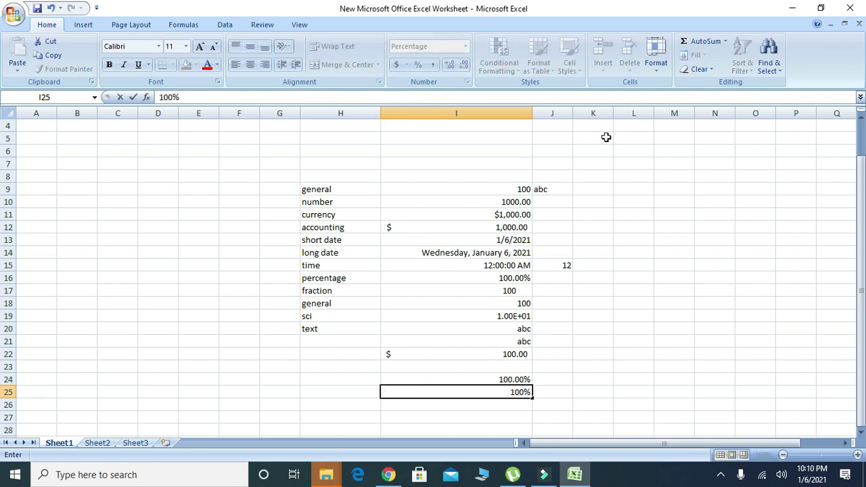
pyautogui.click(540, 401)
pyautogui.click(503, 402)
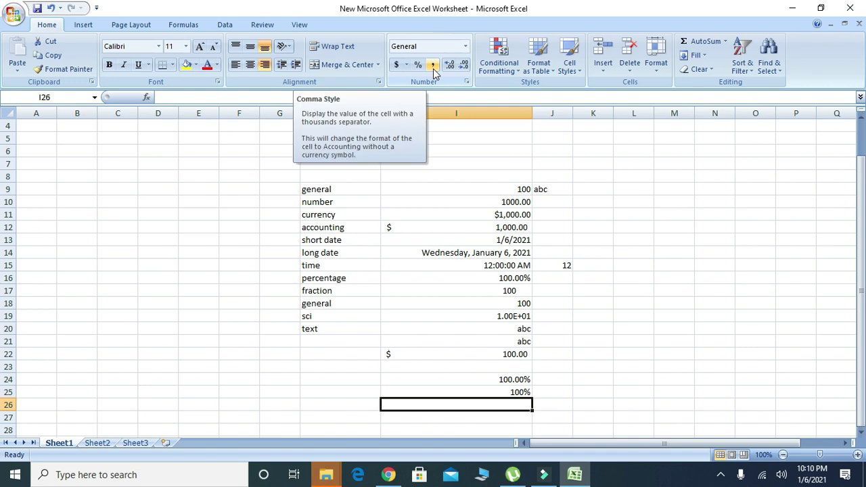
pyautogui.scroll(-3, 504, 244)
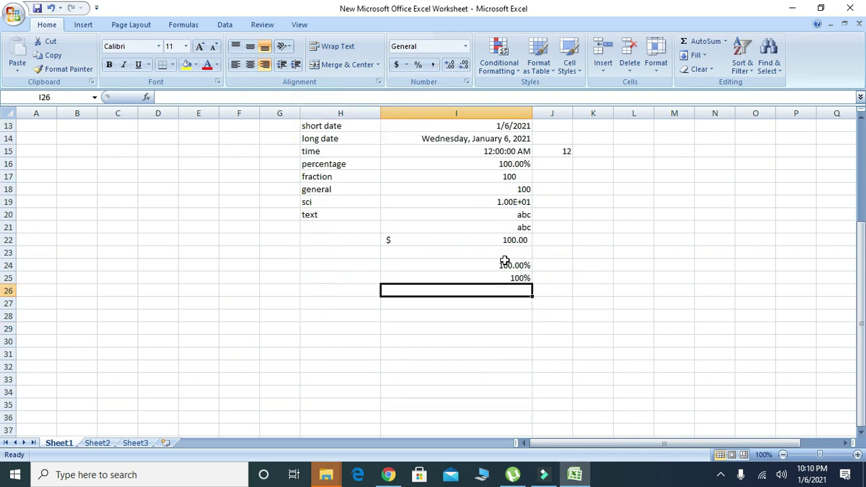
pyautogui.click(478, 303)
pyautogui.write('1')
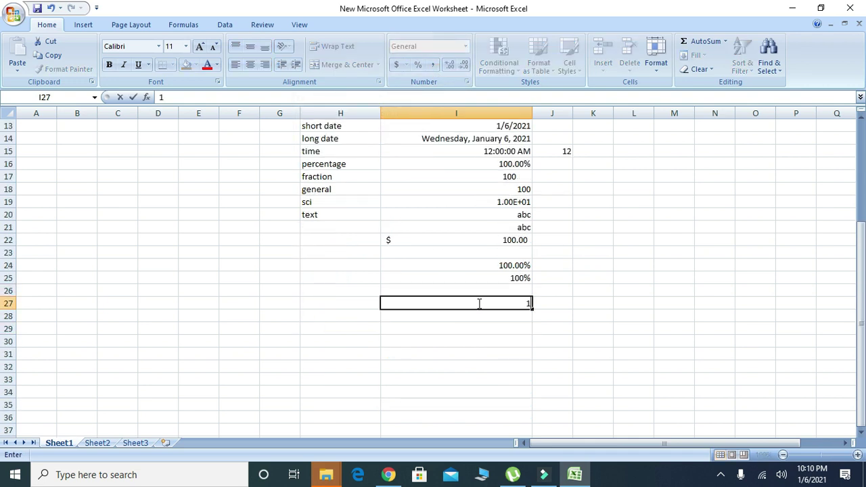
pyautogui.write('000000000000000000000')
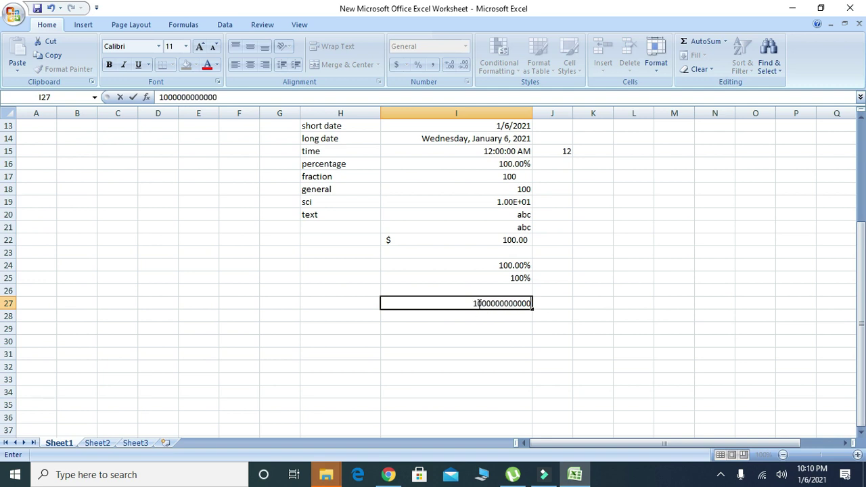
pyautogui.click(484, 331)
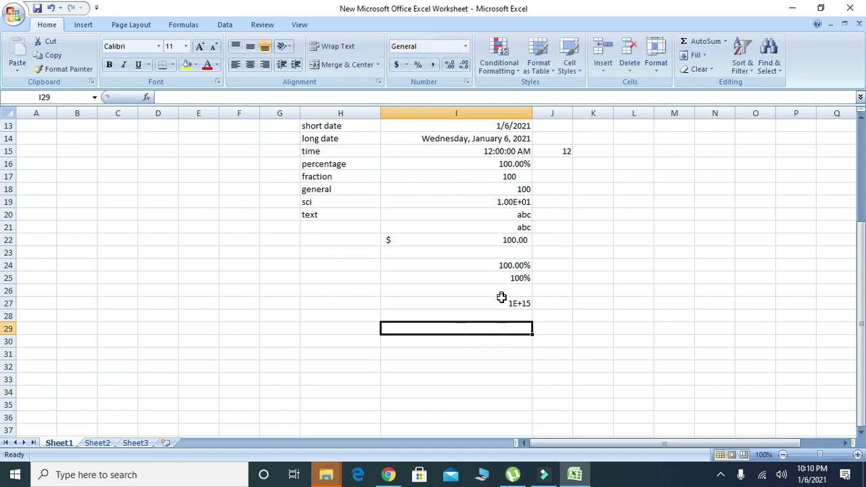
# - Format the long value in cell I27 as Number
pyautogui.click(499, 303)
pyautogui.click(465, 45)
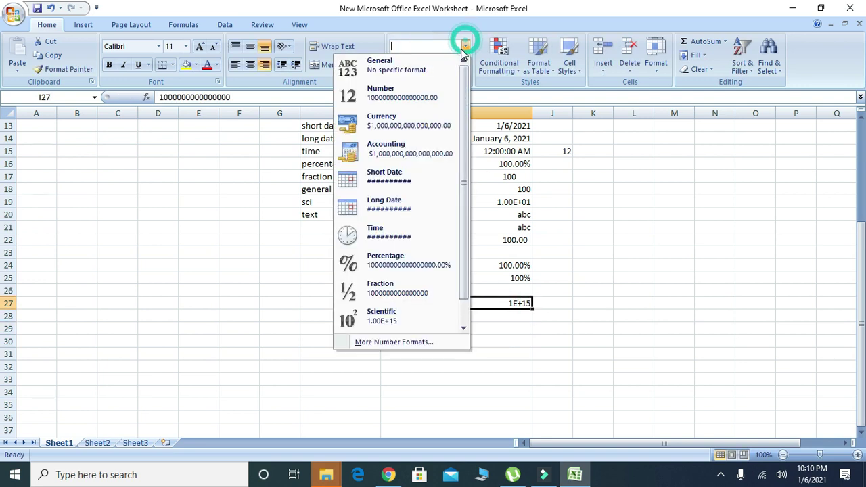
pyautogui.click(412, 93)
pyautogui.click(559, 353)
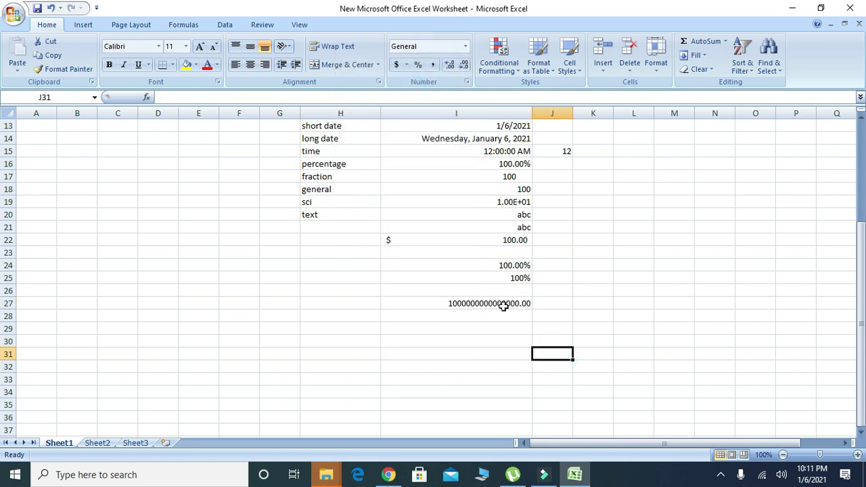
# - Apply the Comma style to cell I27 to add thousands separators
pyautogui.click(507, 305)
pyautogui.click(433, 66)
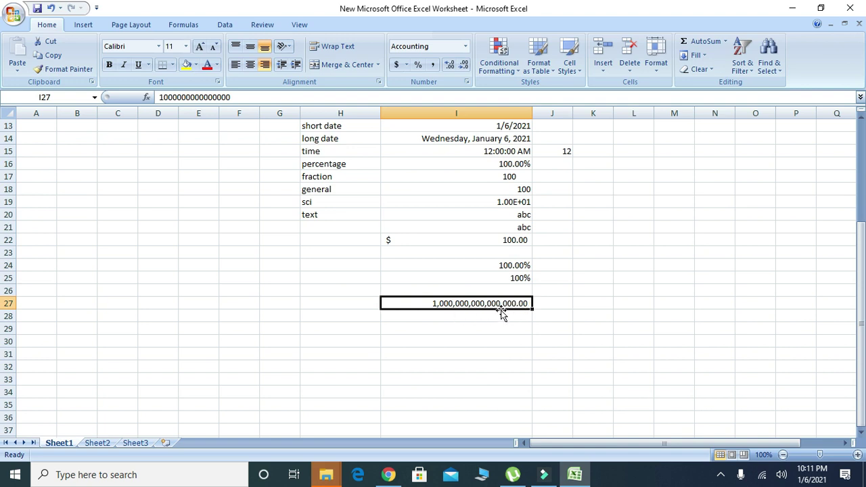
pyautogui.click(491, 318)
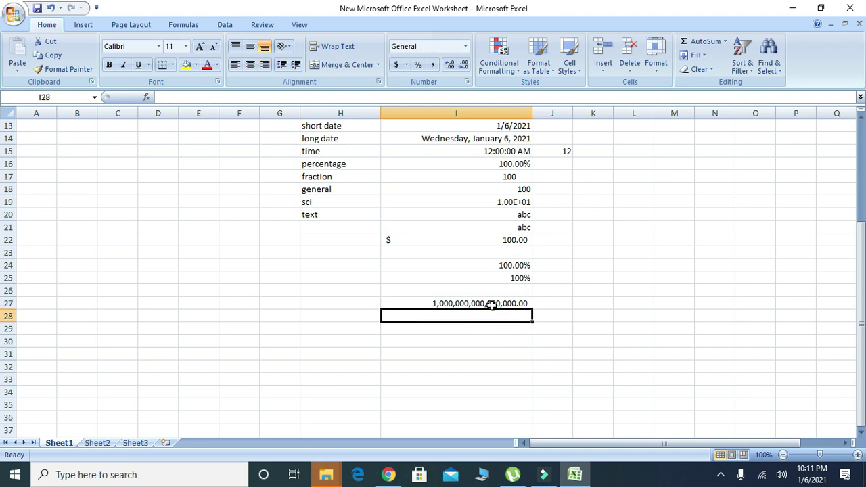
pyautogui.click(491, 305)
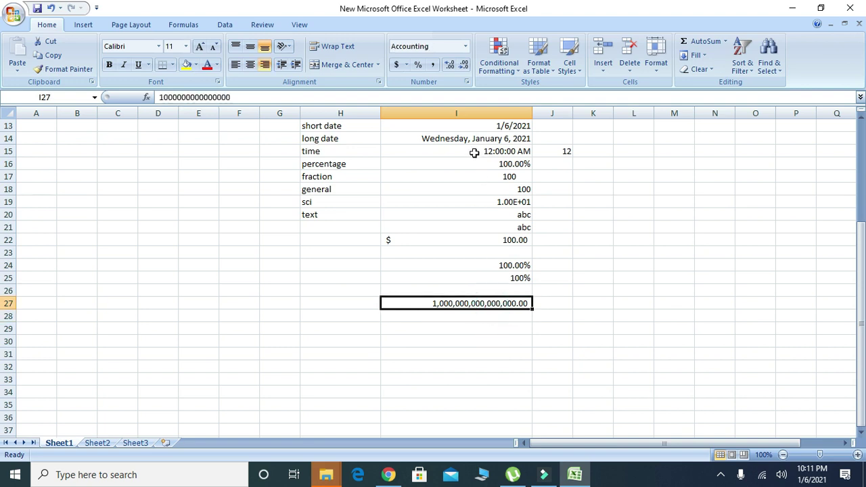
# - Increase the decimal places of cell I27 repeatedly and widen column I to fit the longer value
pyautogui.click(449, 68)
pyautogui.click(450, 67)
pyautogui.click(450, 68)
pyautogui.click(450, 68)
pyautogui.click(449, 67)
pyautogui.click(450, 68)
pyautogui.click(450, 67)
pyautogui.click(450, 68)
pyautogui.click(450, 68)
pyautogui.click(450, 67)
pyautogui.click(450, 68)
pyautogui.click(450, 70)
pyautogui.moveTo(532, 113); pyautogui.dragTo(557, 112)
pyautogui.click(450, 67)
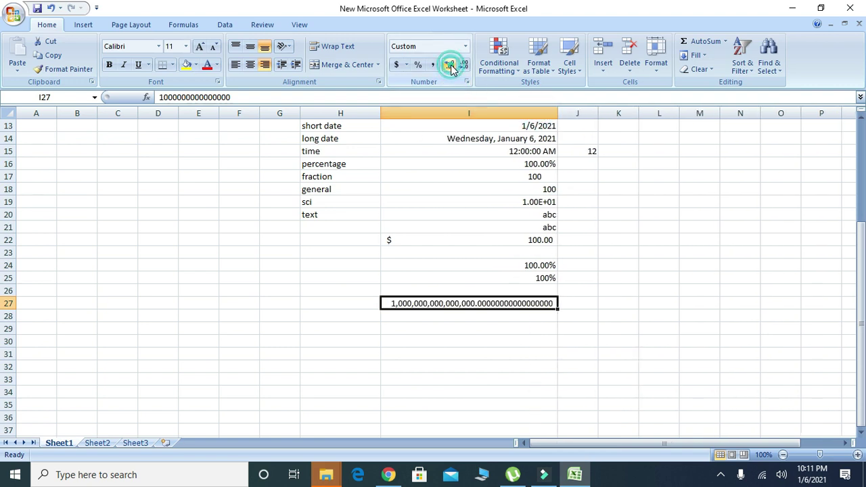
pyautogui.click(452, 69)
pyautogui.click(452, 69)
pyautogui.click(451, 69)
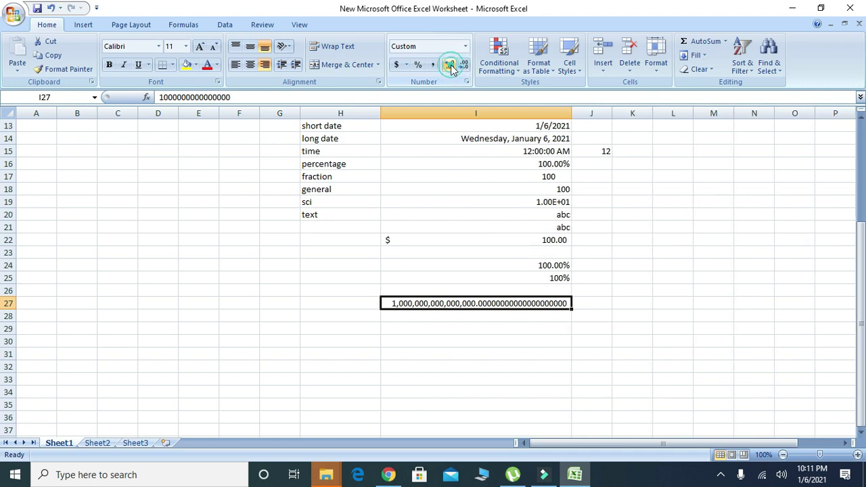
# - Decrease the decimal places of cell I27 until it has no decimals
pyautogui.click(464, 65)
pyautogui.click(464, 65)
pyautogui.click(465, 66)
pyautogui.click(464, 66)
pyautogui.click(464, 66)
pyautogui.click(464, 66)
pyautogui.click(464, 65)
pyautogui.click(464, 65)
pyautogui.click(464, 66)
pyautogui.click(464, 65)
pyautogui.click(464, 66)
pyautogui.click(464, 65)
pyautogui.click(464, 65)
pyautogui.click(464, 66)
pyautogui.click(464, 66)
pyautogui.click(464, 66)
pyautogui.click(464, 65)
pyautogui.click(464, 66)
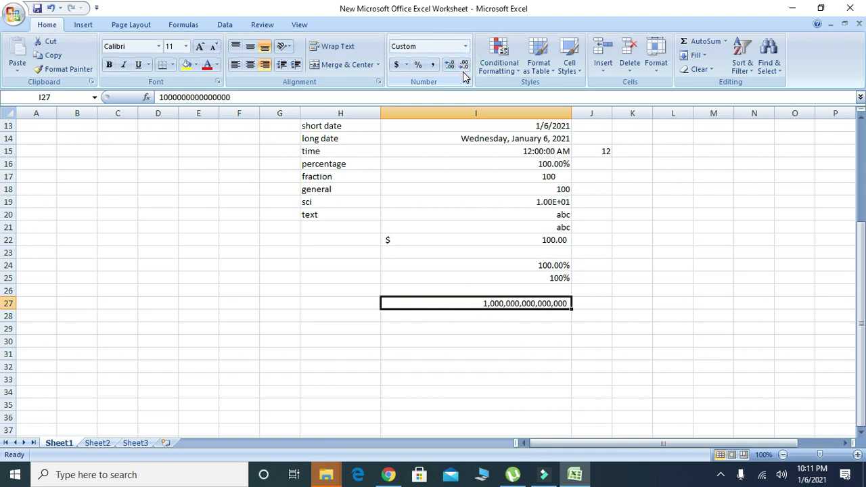
pyautogui.click(721, 474)
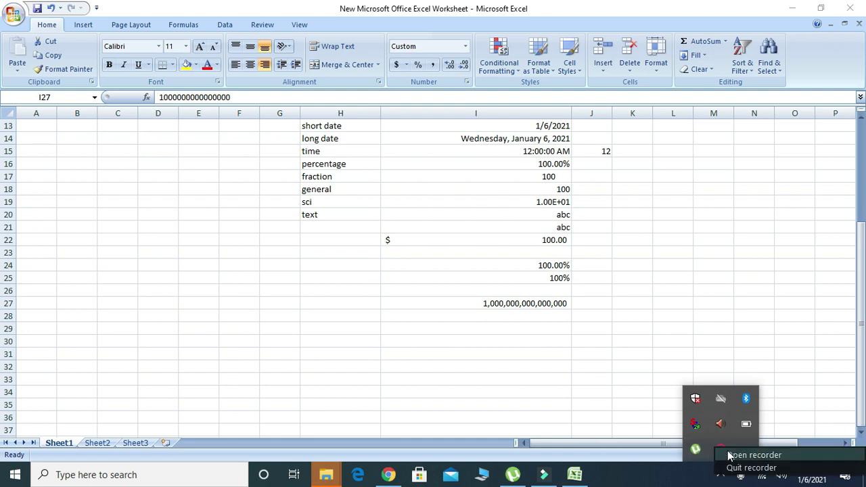
pyautogui.click(722, 451)
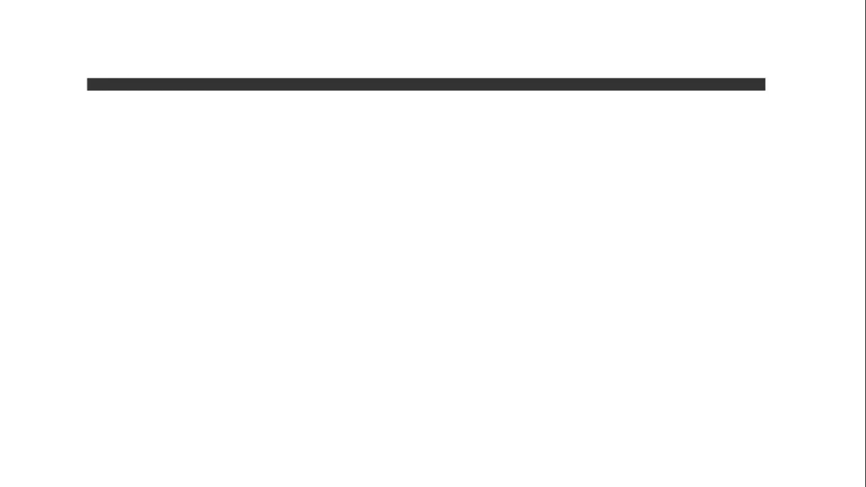